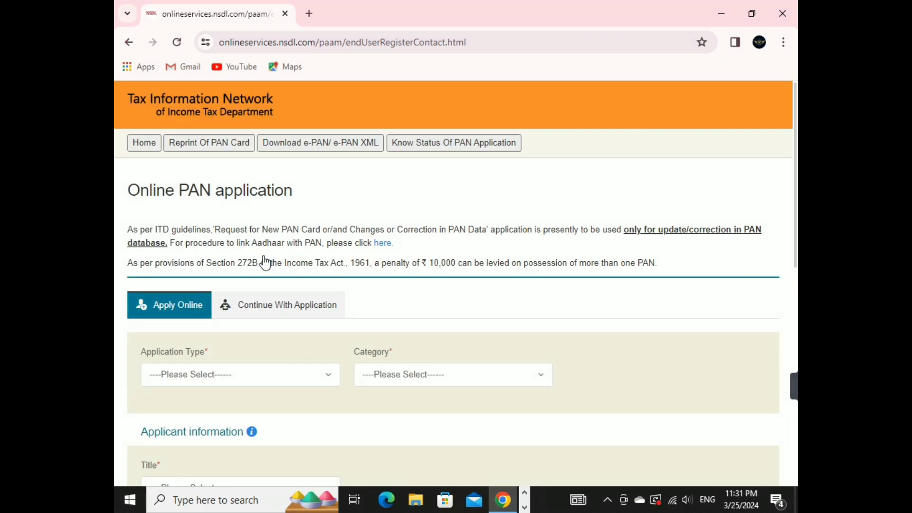
Step: Set the application type to New PAN - Indian Citizen (Form 49A) and the category to INDIVIDUAL
scroll(265, 262, "down", 3)
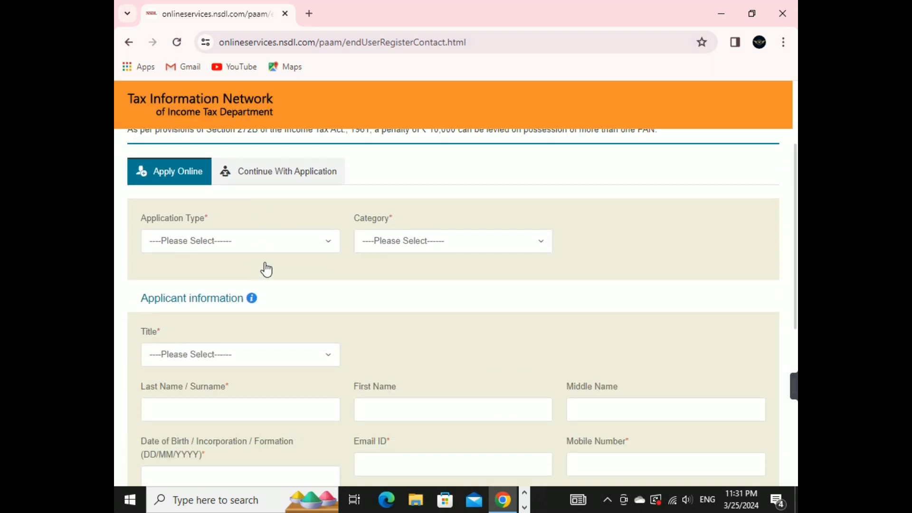
left_click(271, 244)
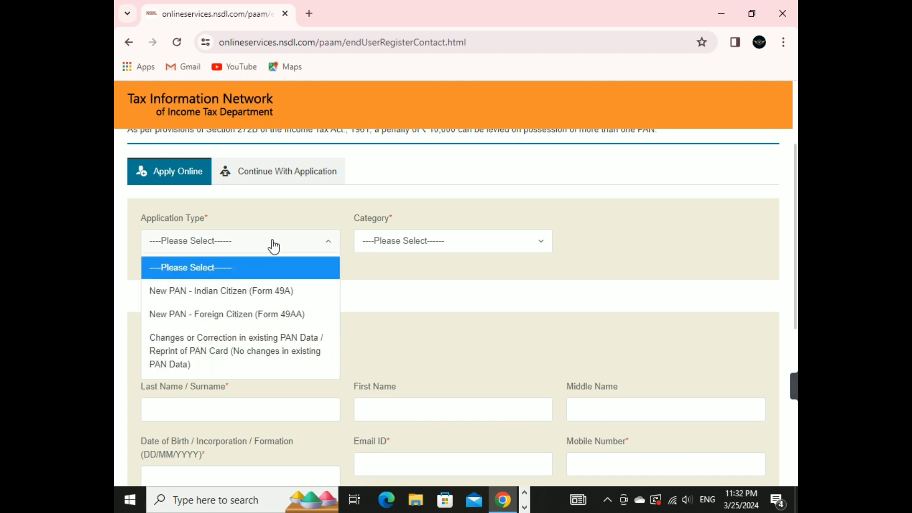
left_click(281, 292)
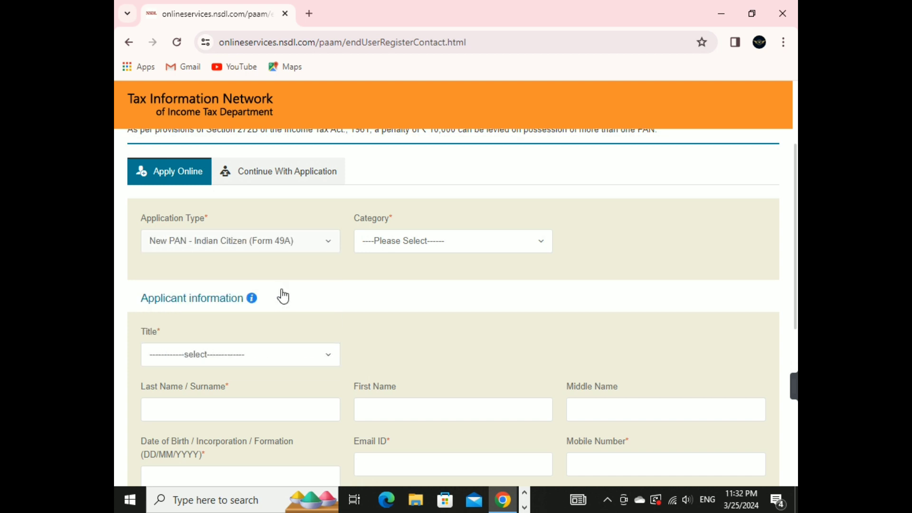
left_click(419, 246)
left_click(418, 289)
Step: Set the applicant's title to Shri and fill in the applicant's first name
scroll(417, 289, "down", 1)
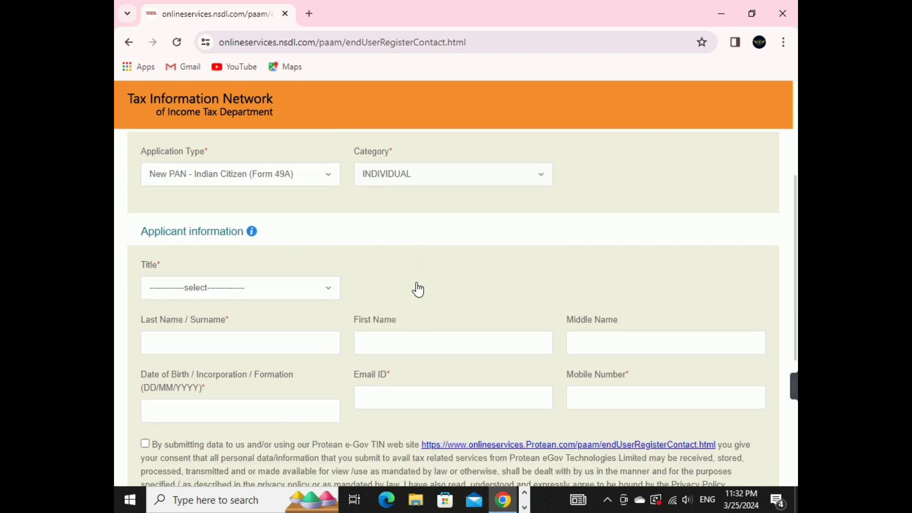
left_click(285, 293)
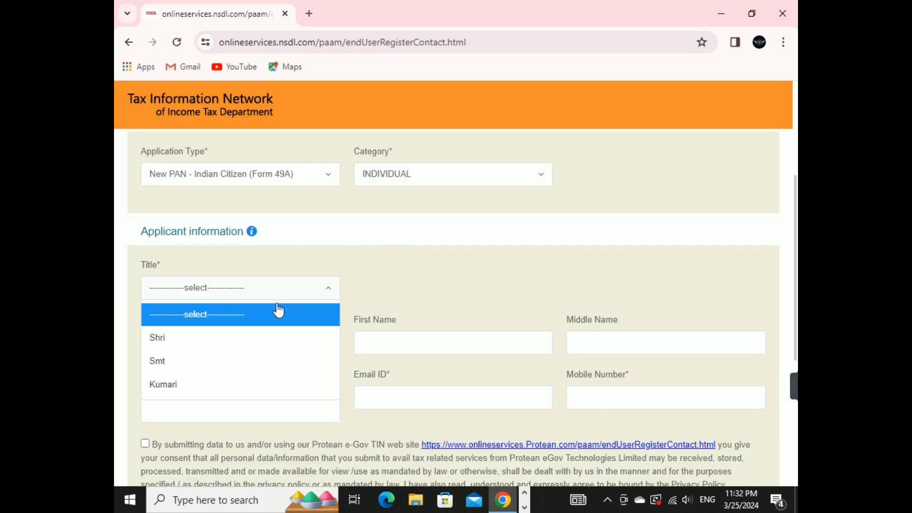
left_click(257, 337)
left_click(266, 344)
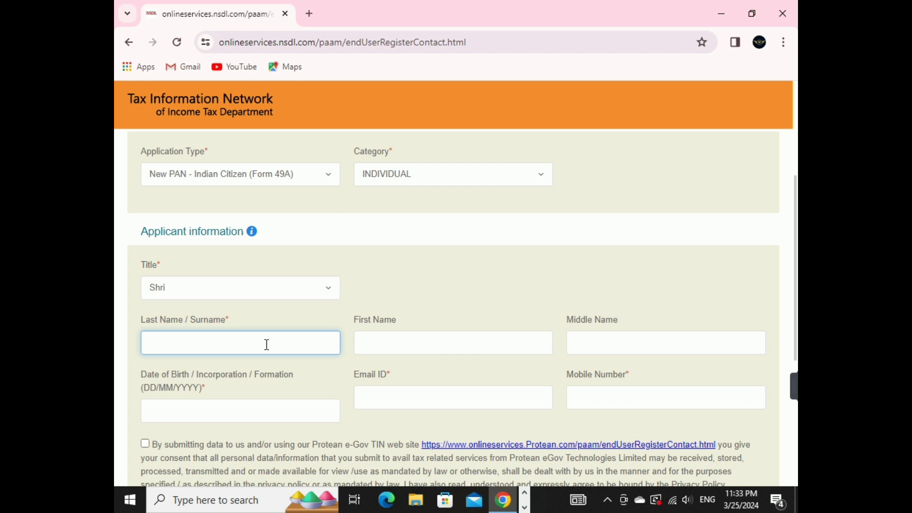
left_click(369, 347)
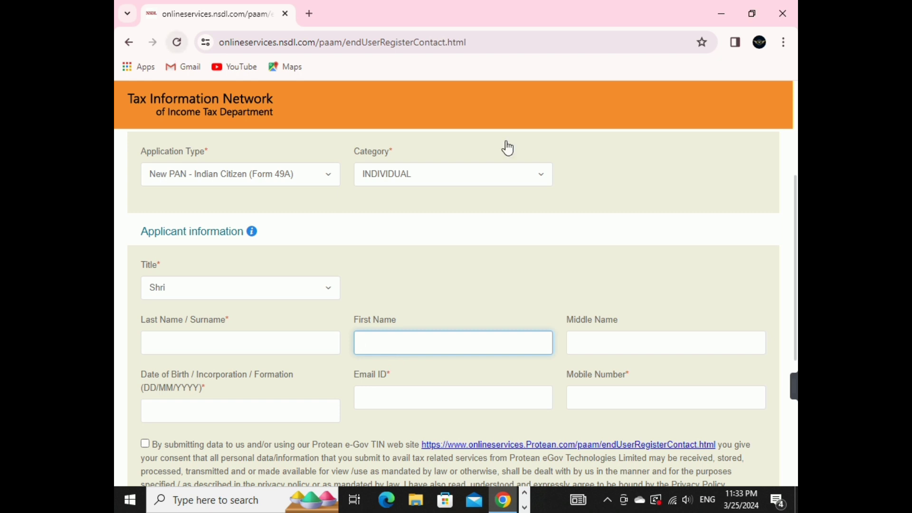
left_click(598, 348)
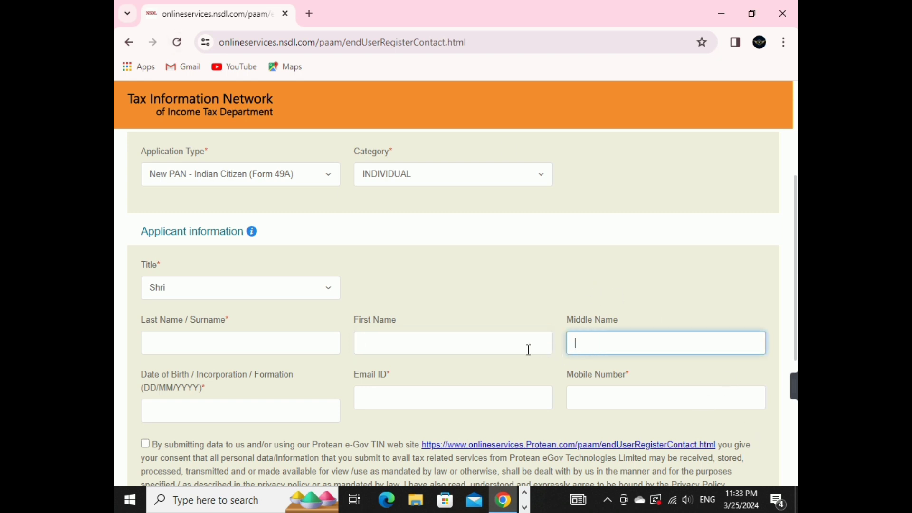
left_click(474, 344)
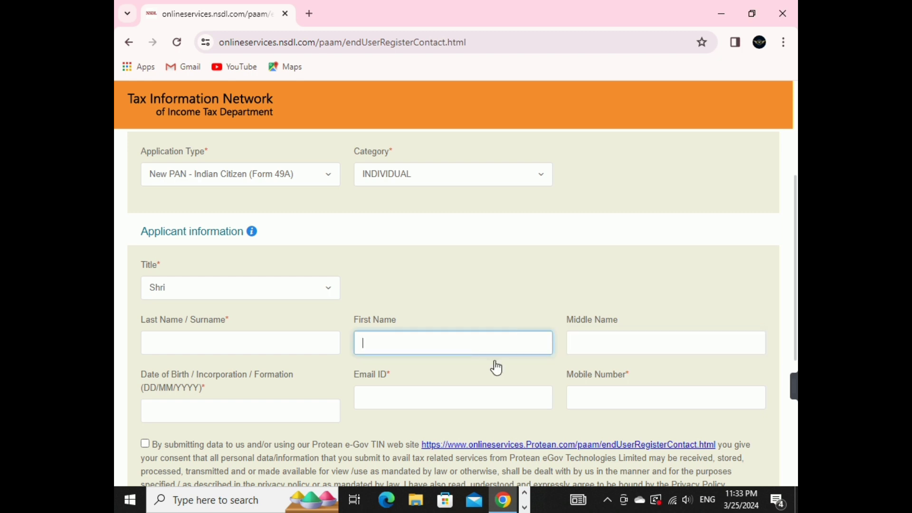
type("SAURABH")
Step: Pick the applicant's year, month and day of birth in the Date of Birth calendar
scroll(500, 370, "down", 3)
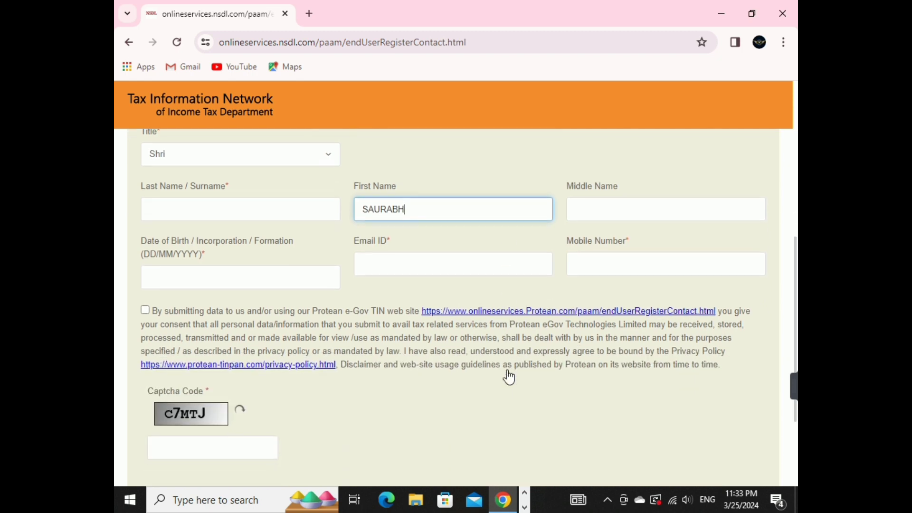
left_click(269, 281)
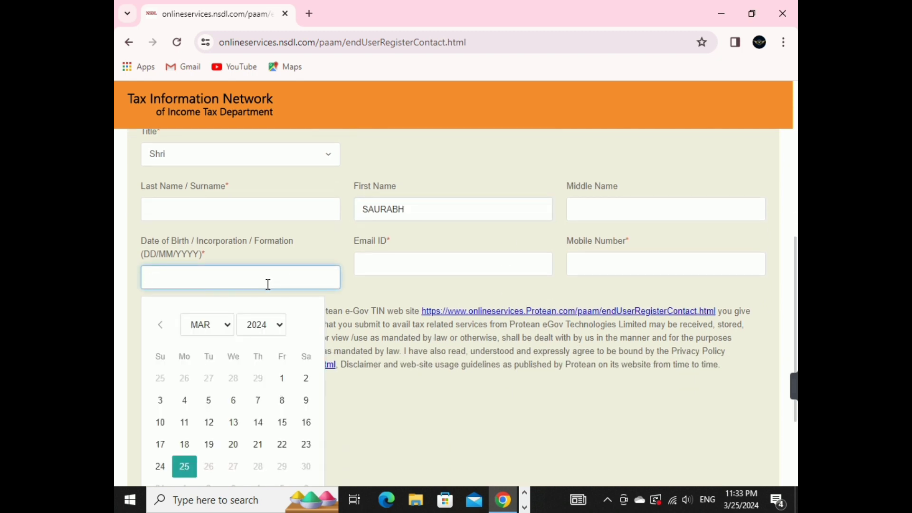
left_click(271, 325)
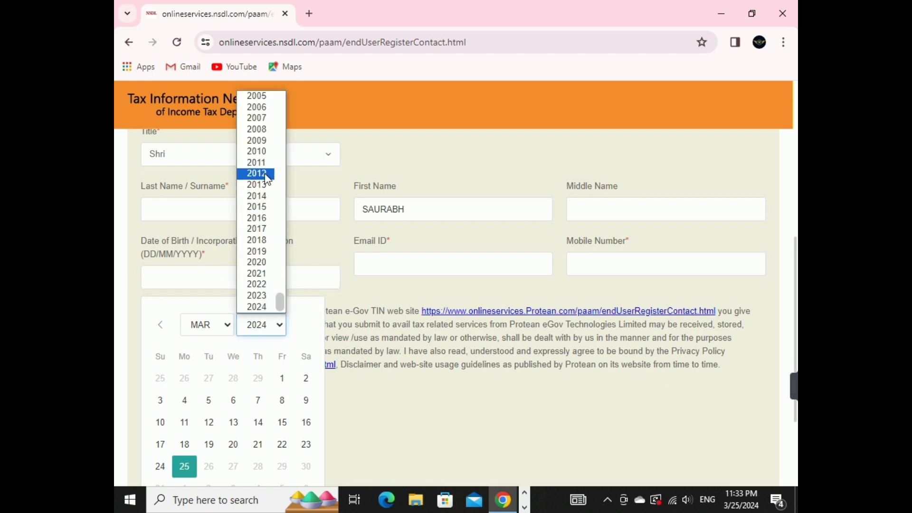
left_click(257, 109)
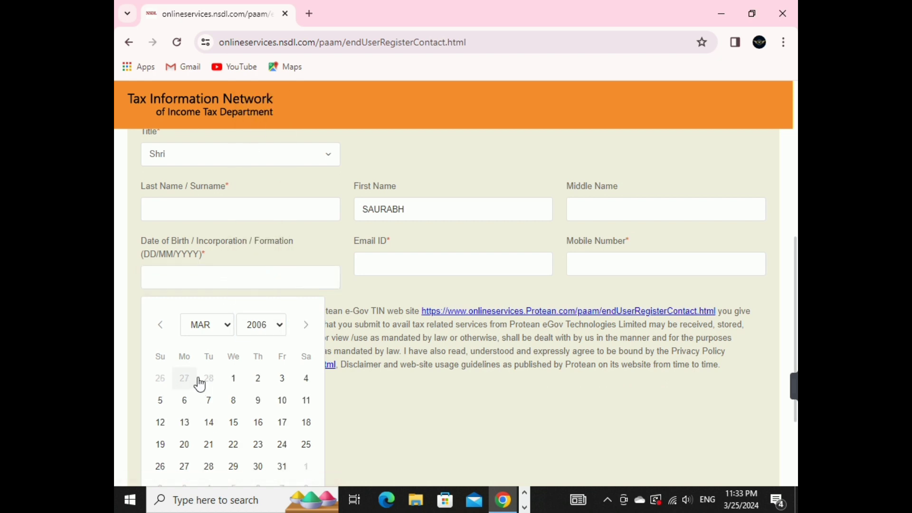
left_click(216, 324)
left_click(204, 364)
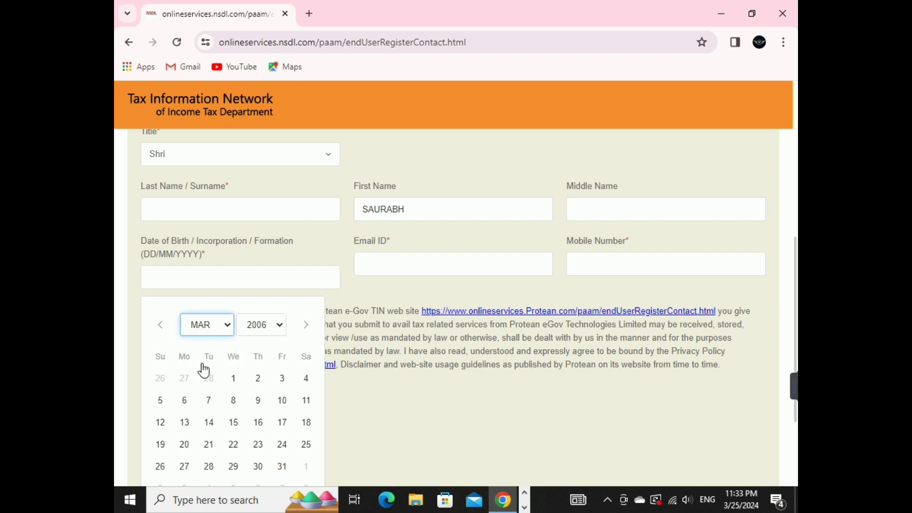
left_click(257, 403)
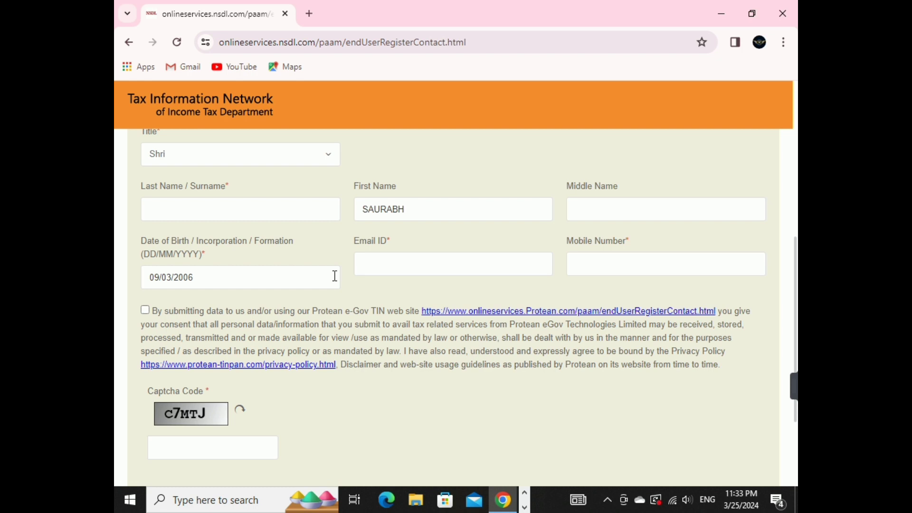
left_click(400, 272)
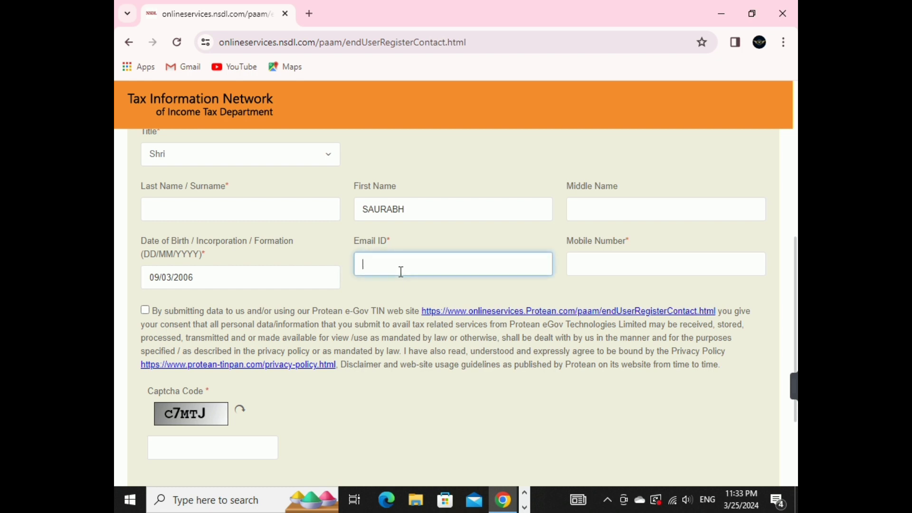
left_click(589, 267)
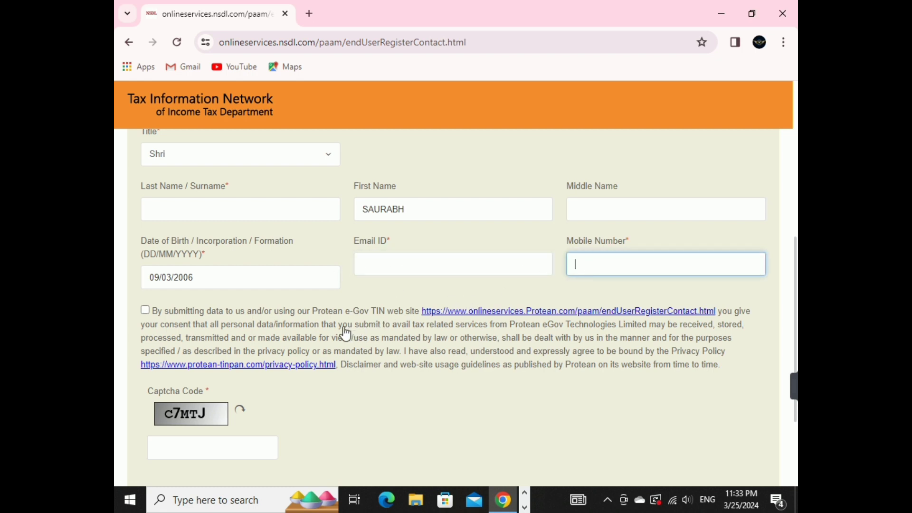
left_click(139, 312)
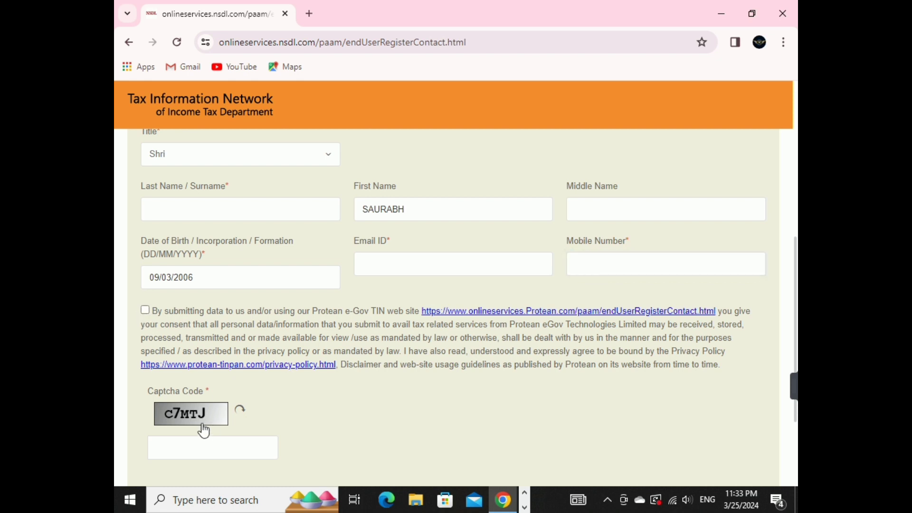
scroll(200, 423, "down", 1)
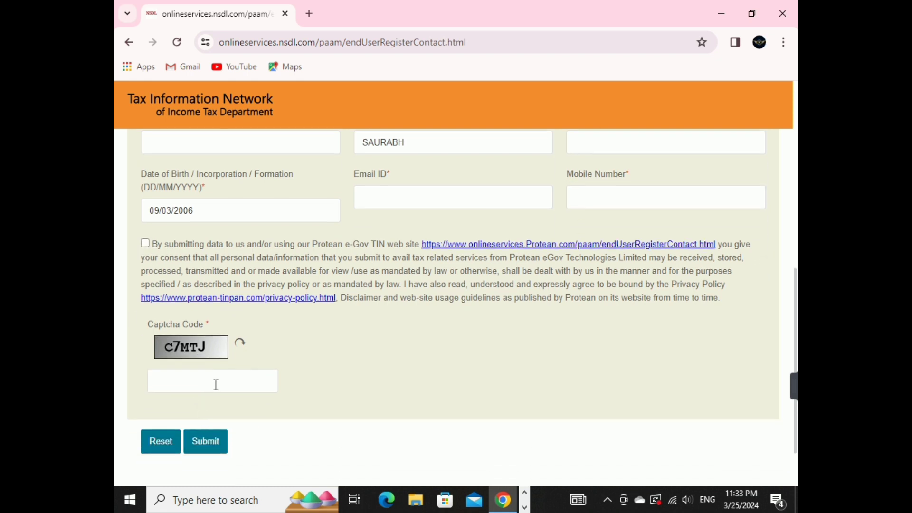
scroll(216, 384, "down", 1)
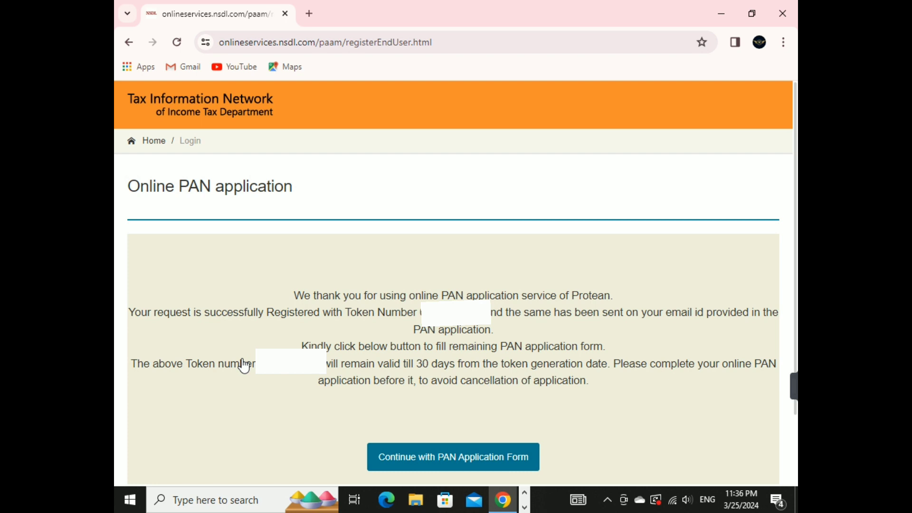
Step: Continue with the PAN application form and choose to submit scanned images through e-Sign
scroll(458, 339, "down", 2)
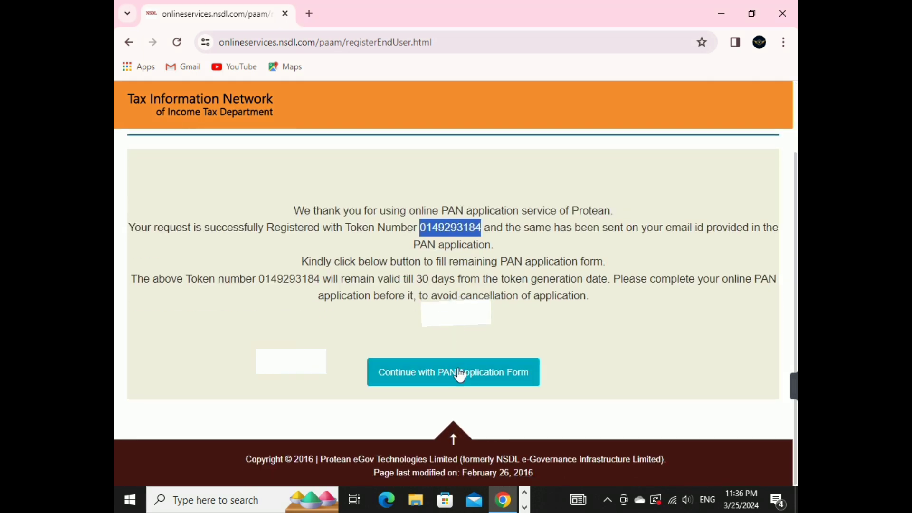
left_click(459, 374)
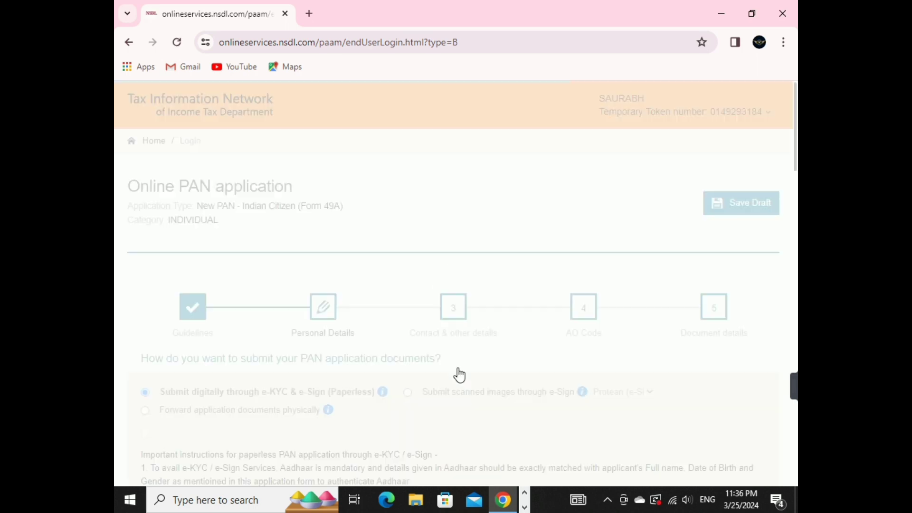
scroll(427, 347, "down", 1)
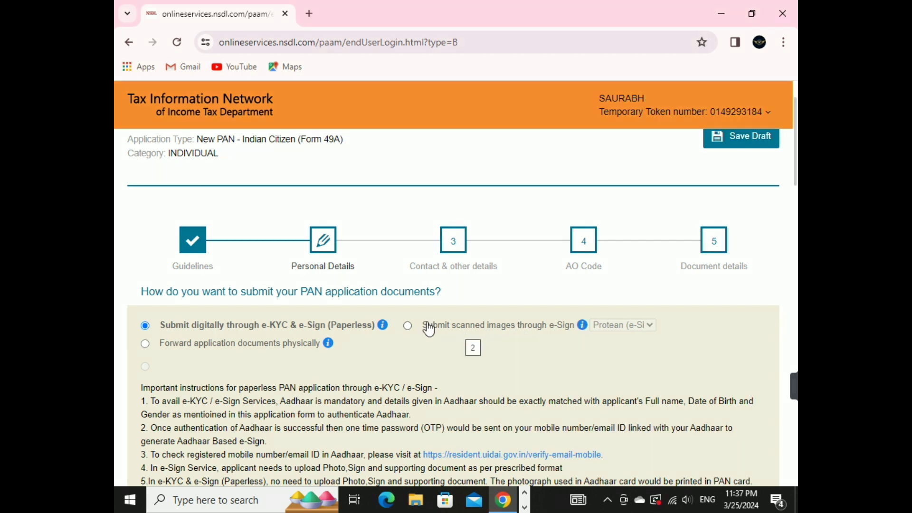
left_click(408, 325)
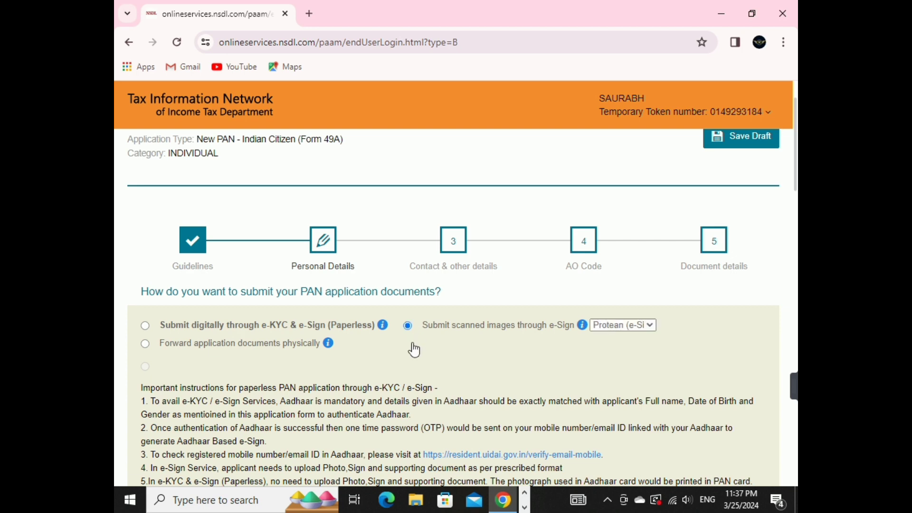
Step: Enter the last four digits of the Aadhaar number and the applicant's name as per Aadhaar
scroll(415, 348, "down", 1)
scroll(415, 351, "down", 3)
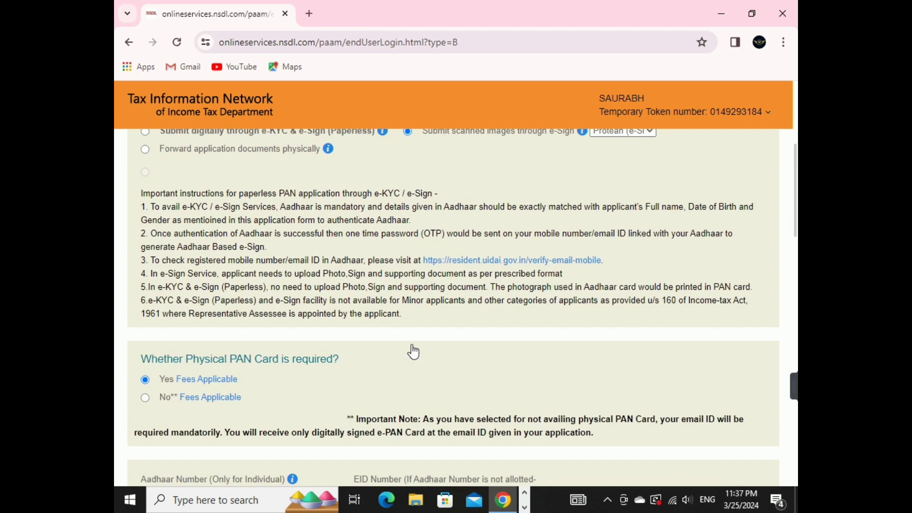
scroll(409, 352, "up", 1)
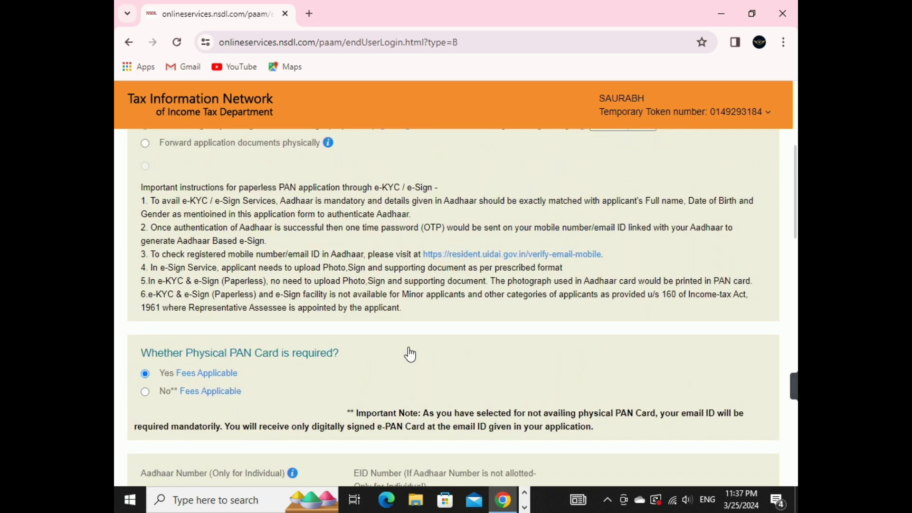
scroll(410, 354, "down", 1)
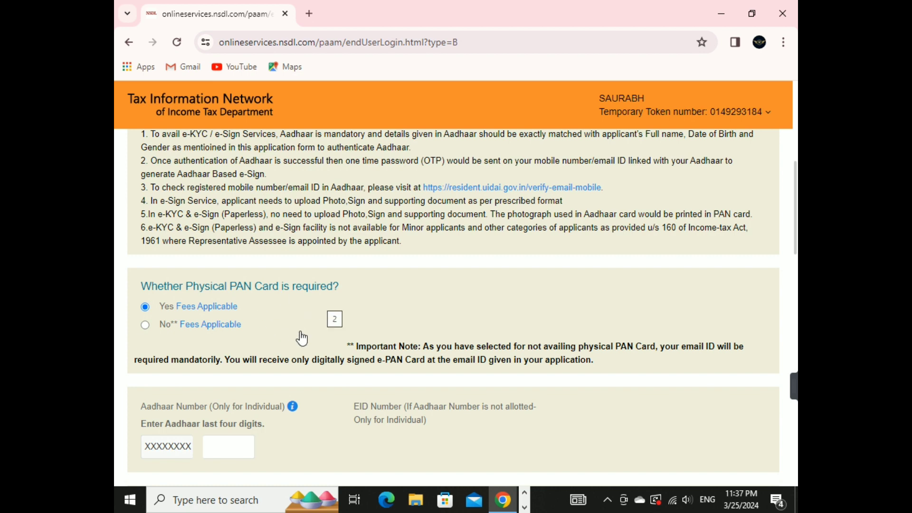
scroll(302, 338, "down", 3)
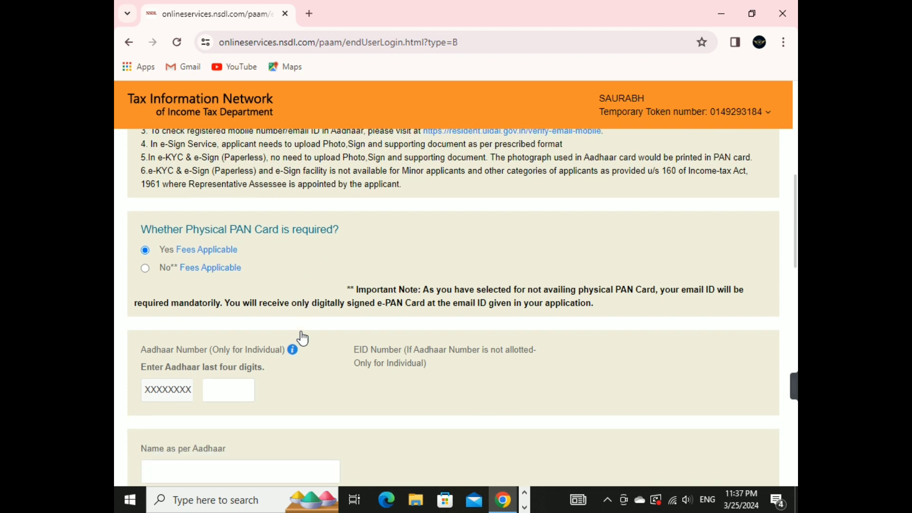
left_click(238, 323)
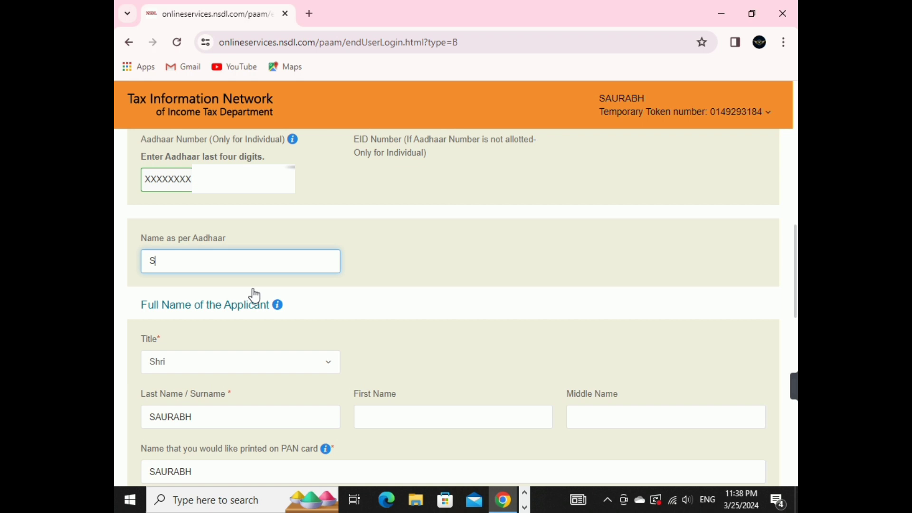
type("AURABH")
scroll(266, 286, "down", 1)
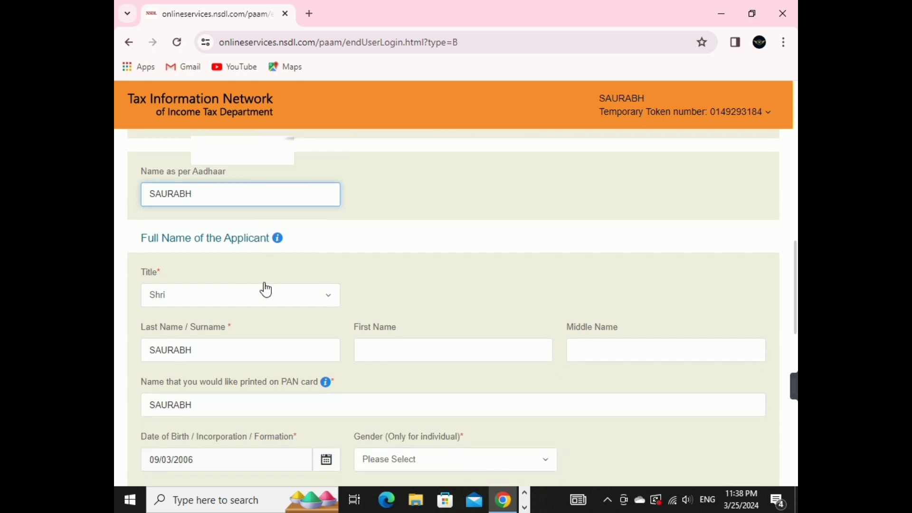
left_click(279, 301)
left_click(280, 301)
left_click(280, 301)
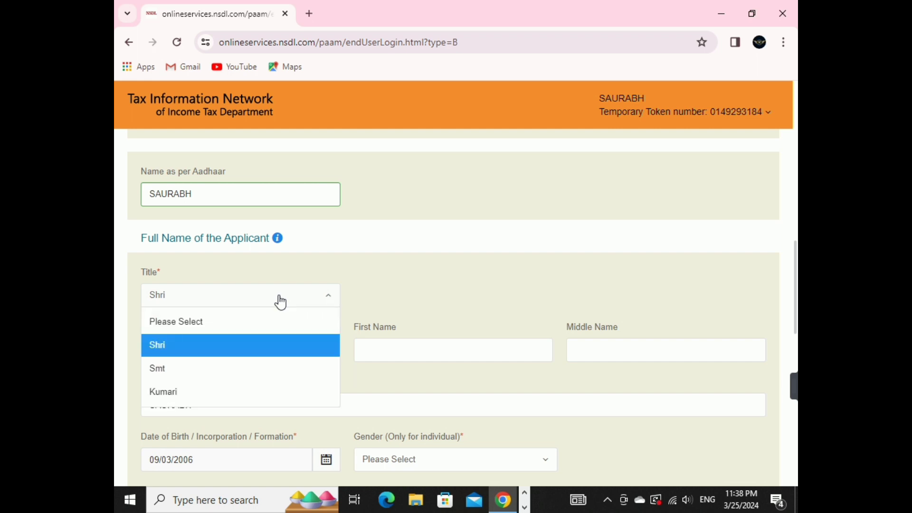
left_click(280, 302)
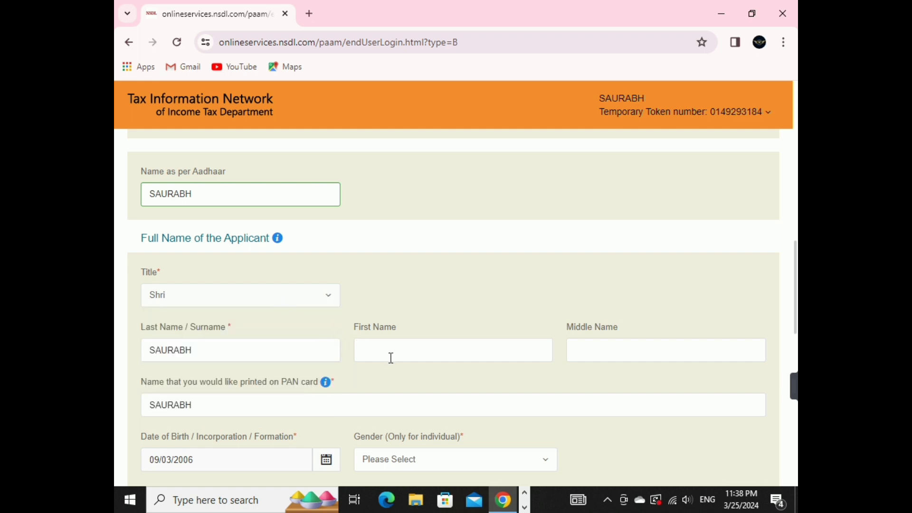
Step: Set the applicant's gender to Male in the personal details
scroll(384, 358, "down", 1)
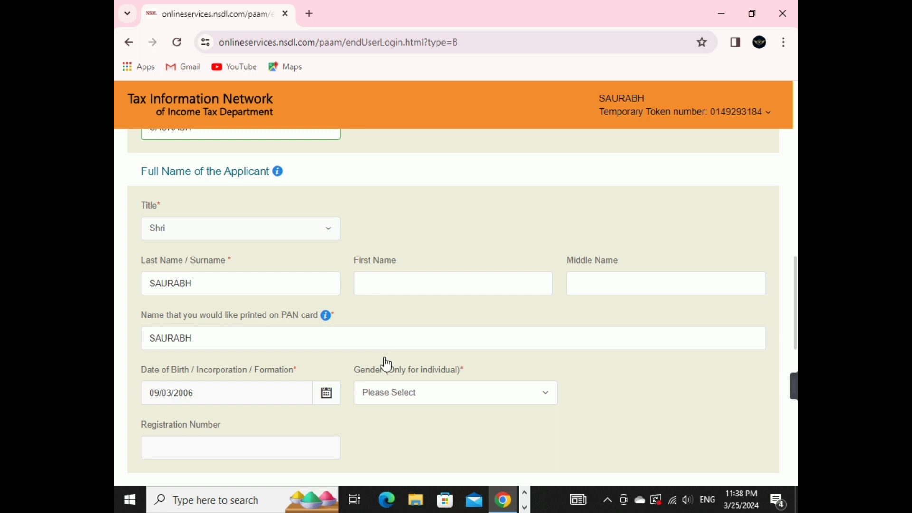
scroll(382, 356, "down", 3)
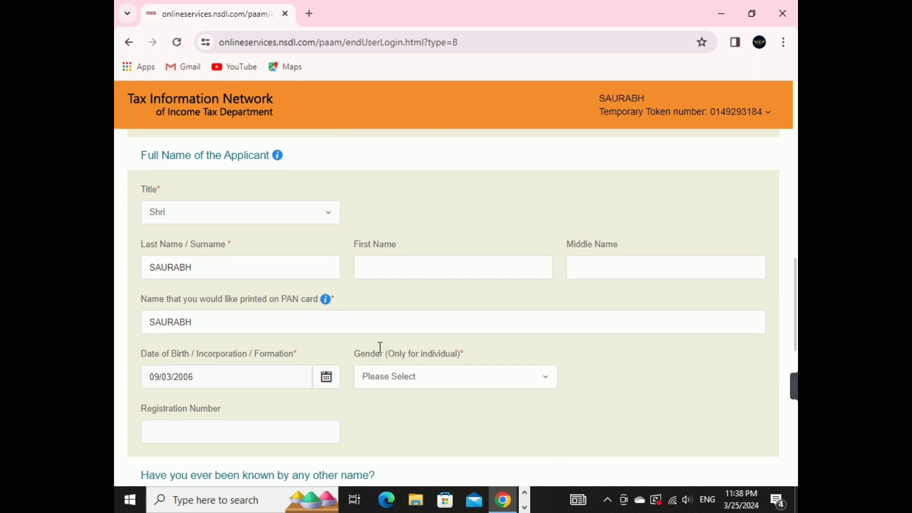
left_click(480, 199)
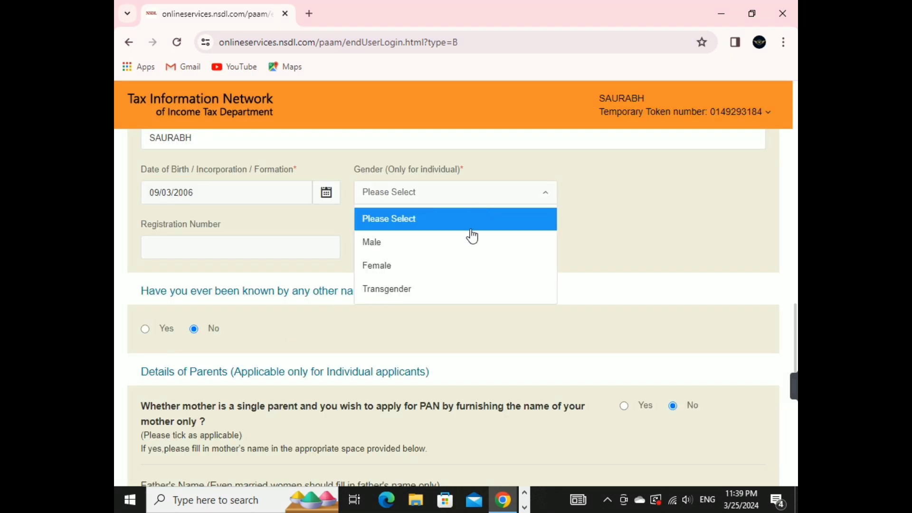
left_click(433, 249)
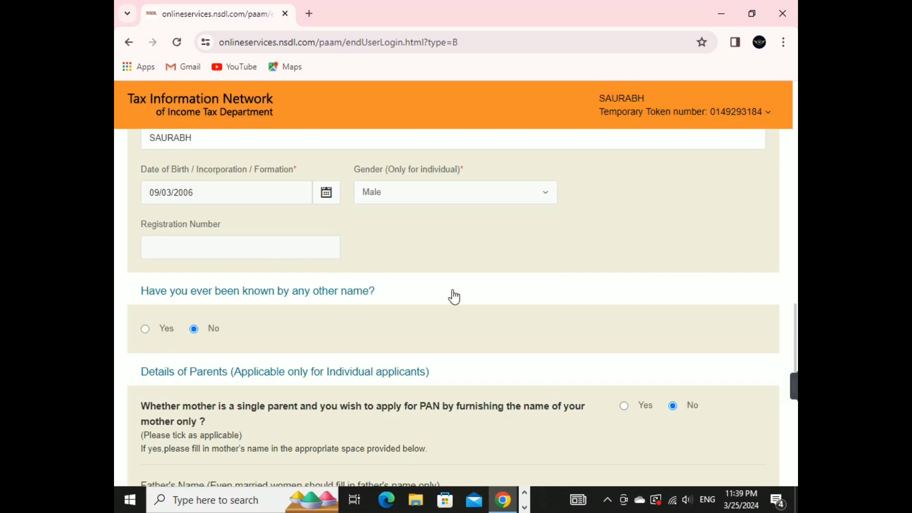
Step: Enter the father's last name in the parents' details and continue to the contact and other details
scroll(274, 242, "down", 1)
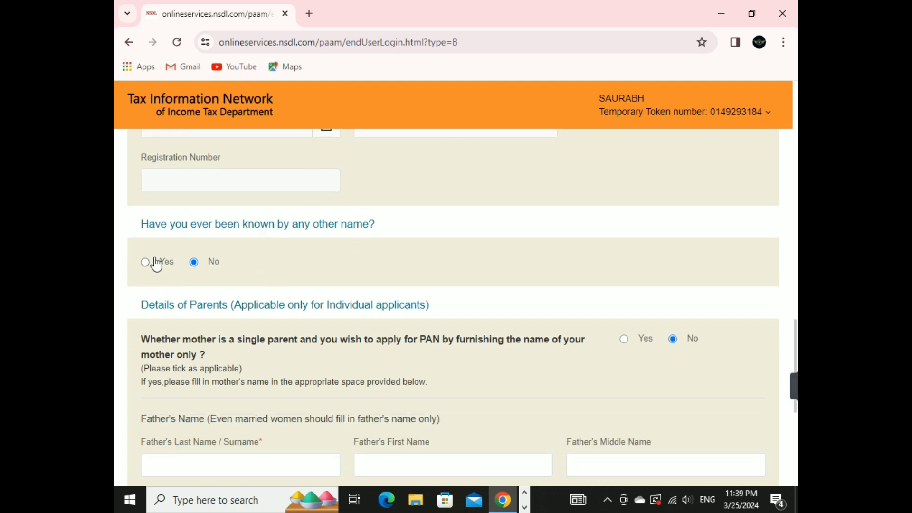
scroll(244, 295, "down", 1)
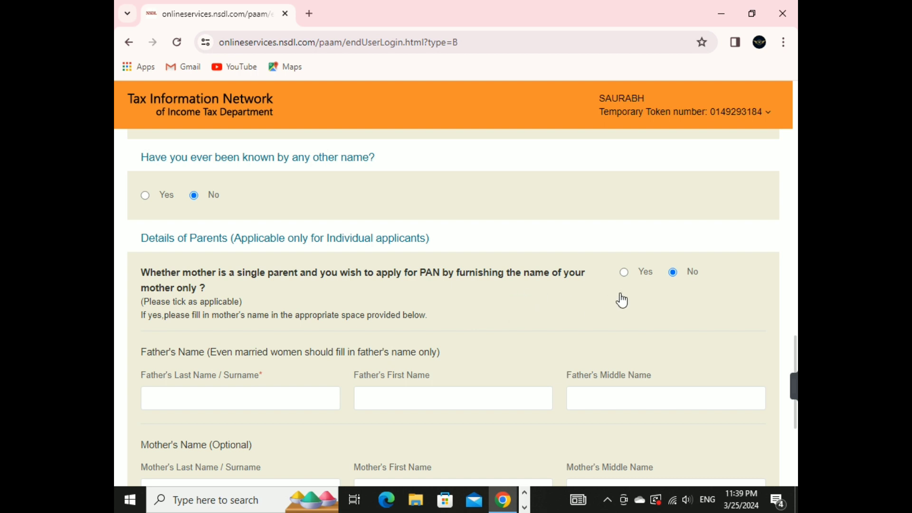
scroll(492, 313, "down", 1)
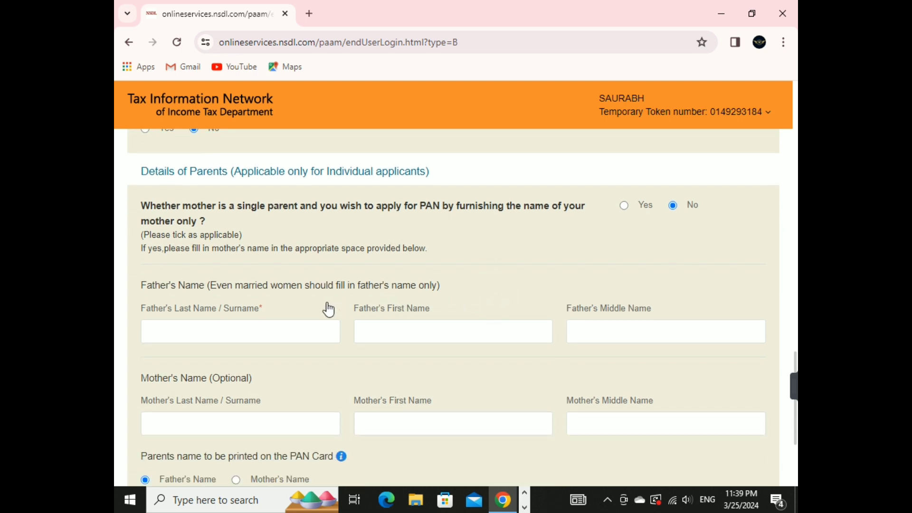
left_click(265, 332)
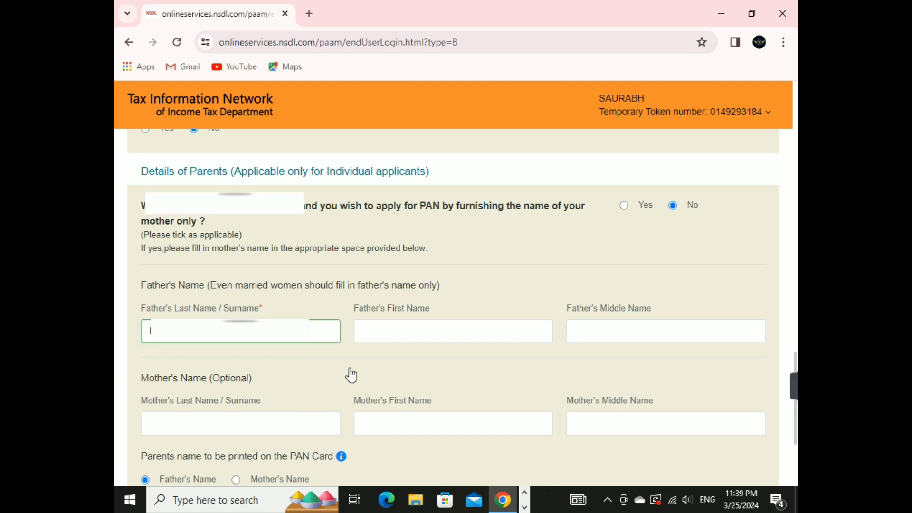
scroll(351, 376, "down", 3)
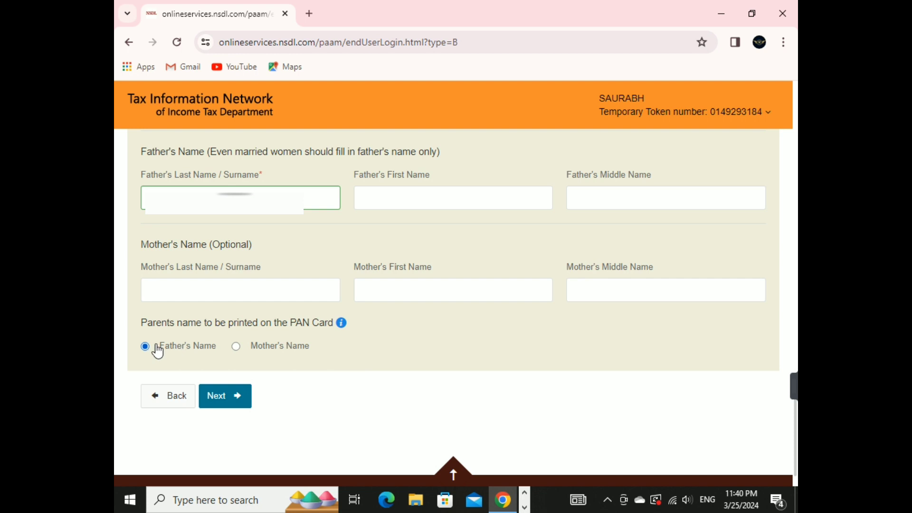
left_click(227, 402)
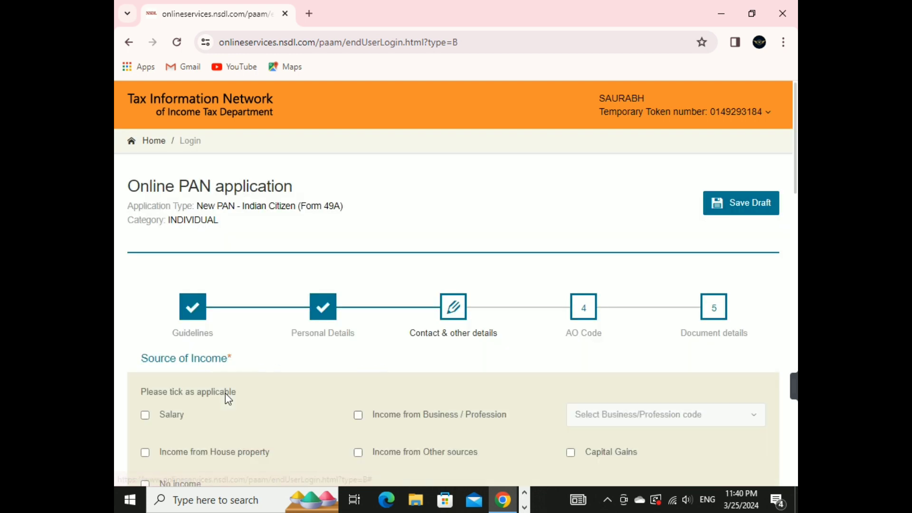
Step: Declare No income as the source of income and choose Residence as the address for communication
scroll(228, 397, "down", 1)
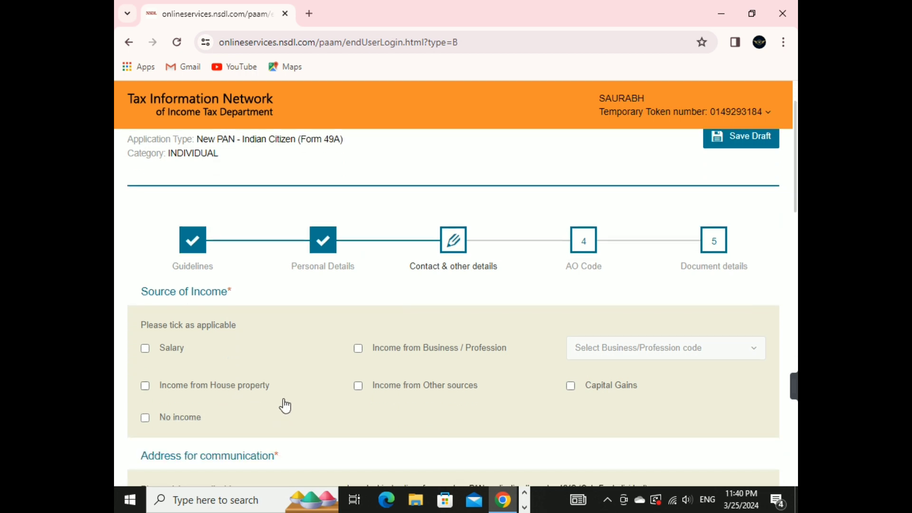
scroll(283, 405, "down", 1)
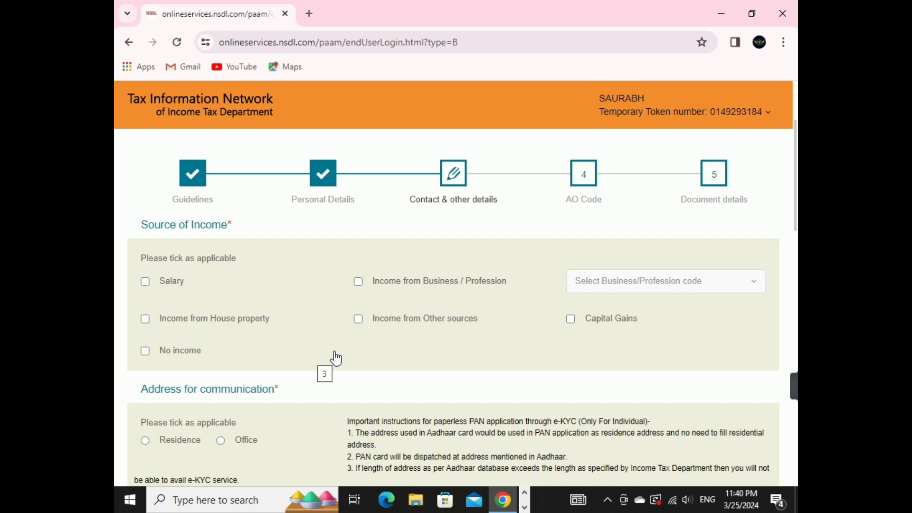
left_click(145, 351)
scroll(170, 355, "down", 2)
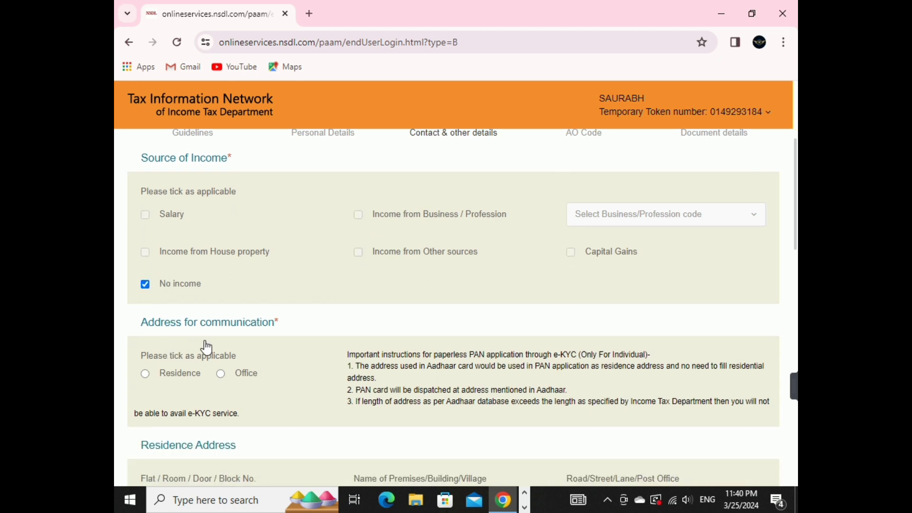
scroll(259, 389, "down", 3)
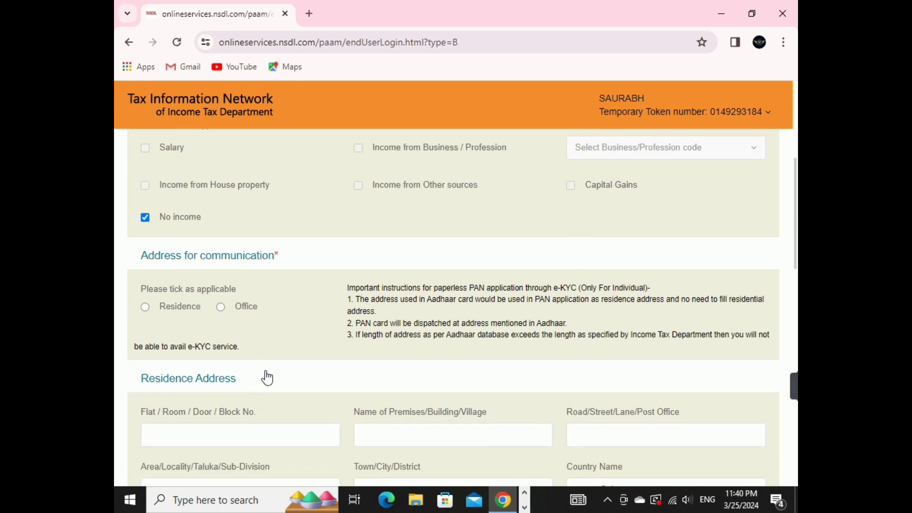
left_click(147, 307)
Step: Fill in the flat or door number, village and post office of the applicant's residence address
scroll(227, 331, "down", 2)
scroll(285, 298, "down", 2)
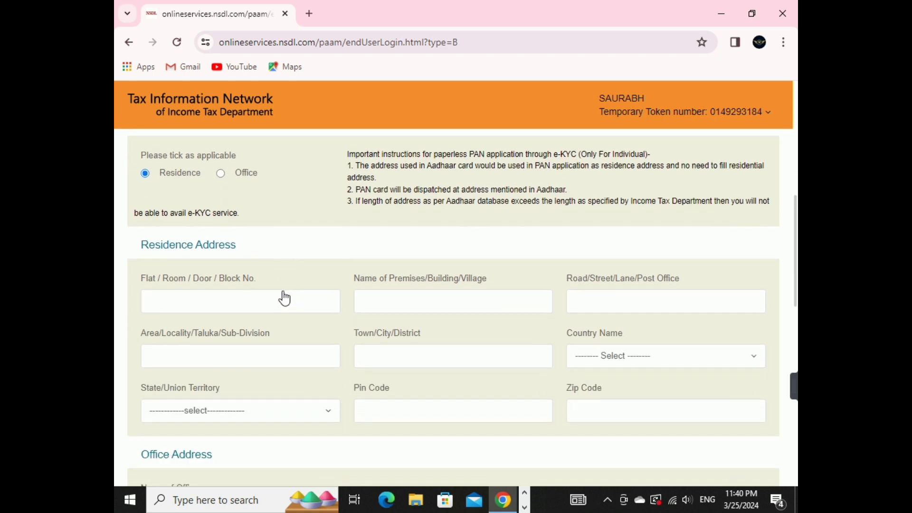
left_click(275, 306)
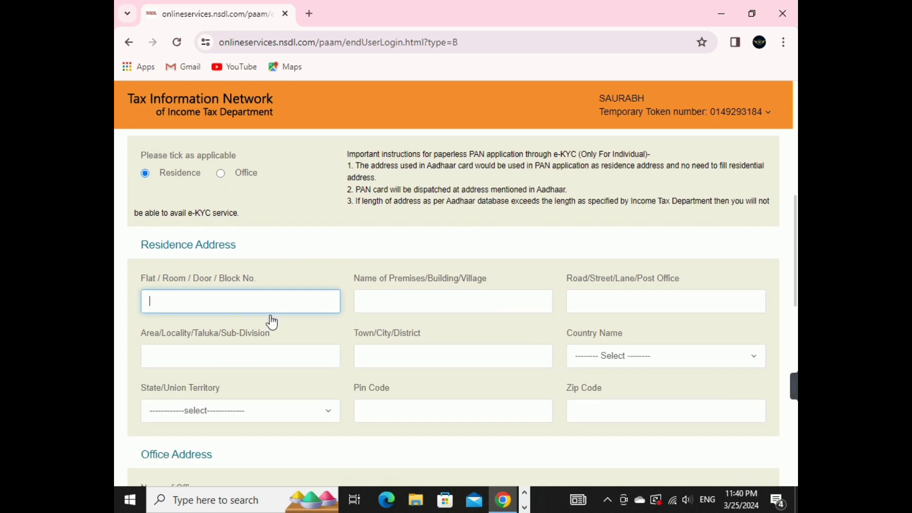
left_click(422, 305)
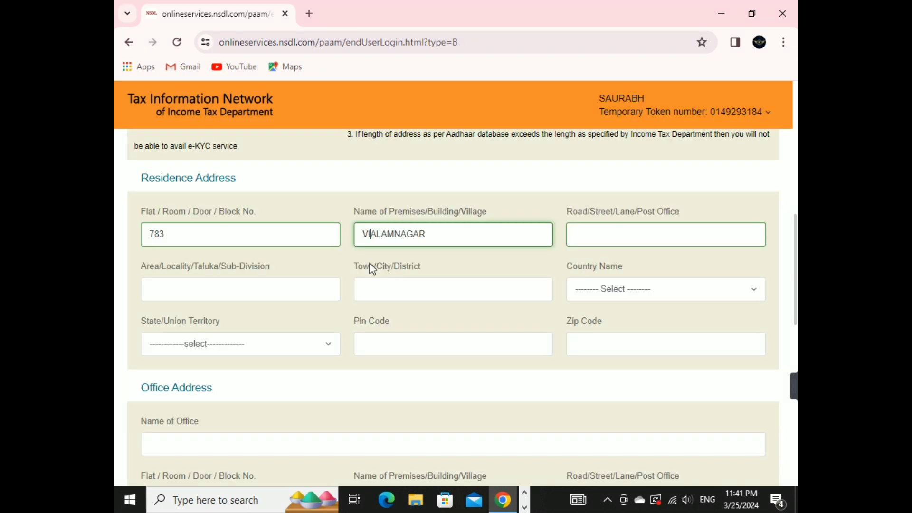
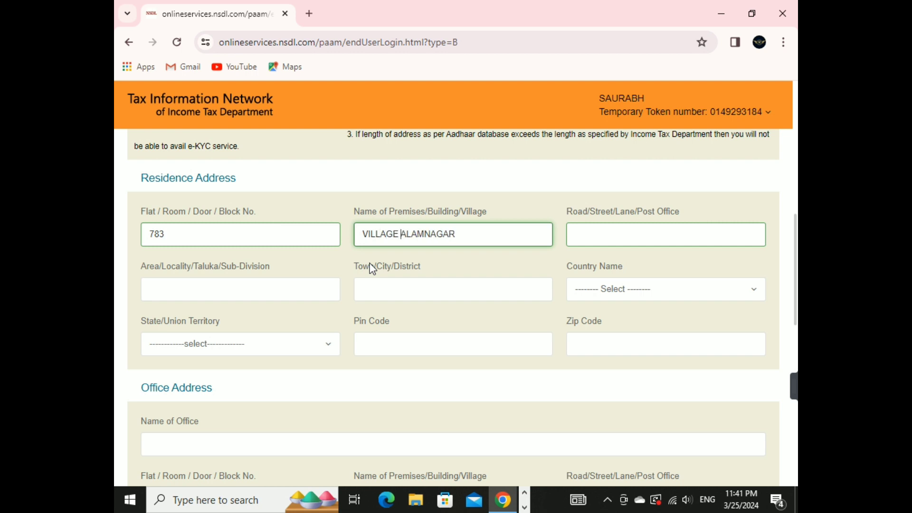
left_click(610, 236)
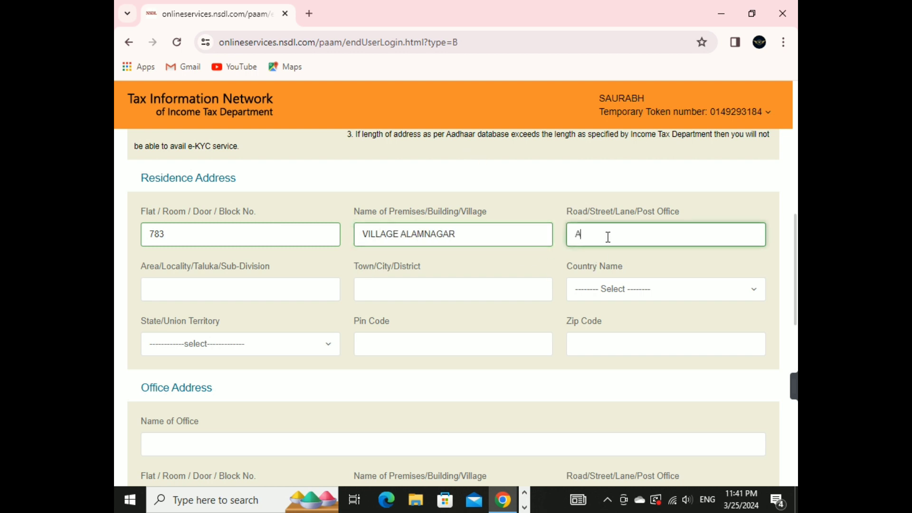
Step: Enter the sub-division and district of the residence address and set its country to India
left_click(488, 270)
left_click(244, 292)
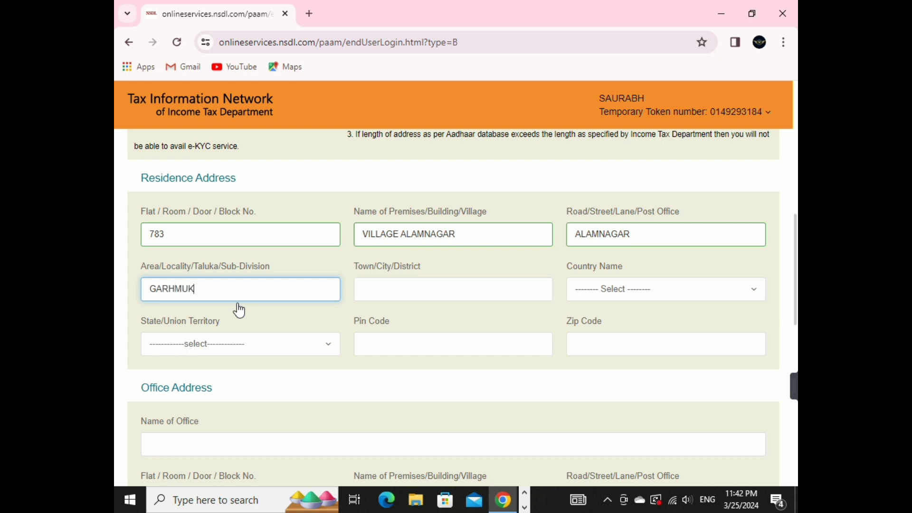
type("GARHMUKTESHWAR")
left_click(373, 289)
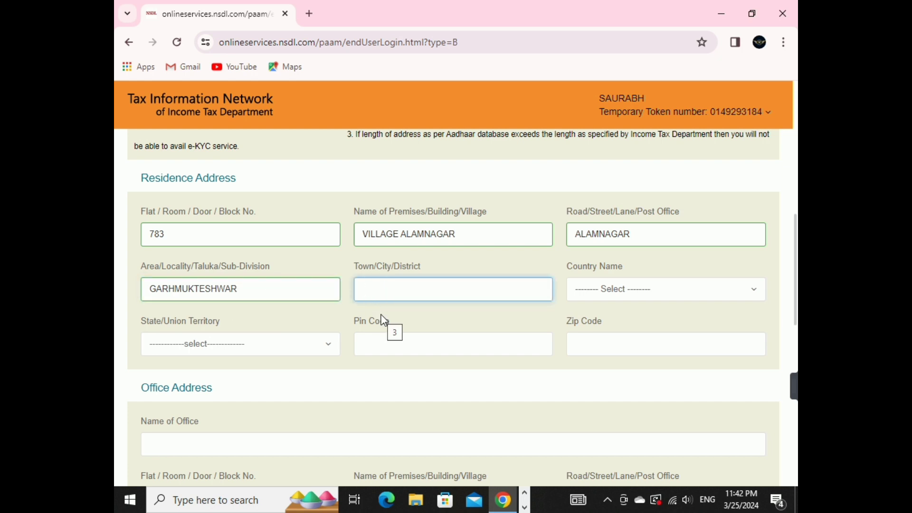
type("HAPUR")
left_click(613, 291)
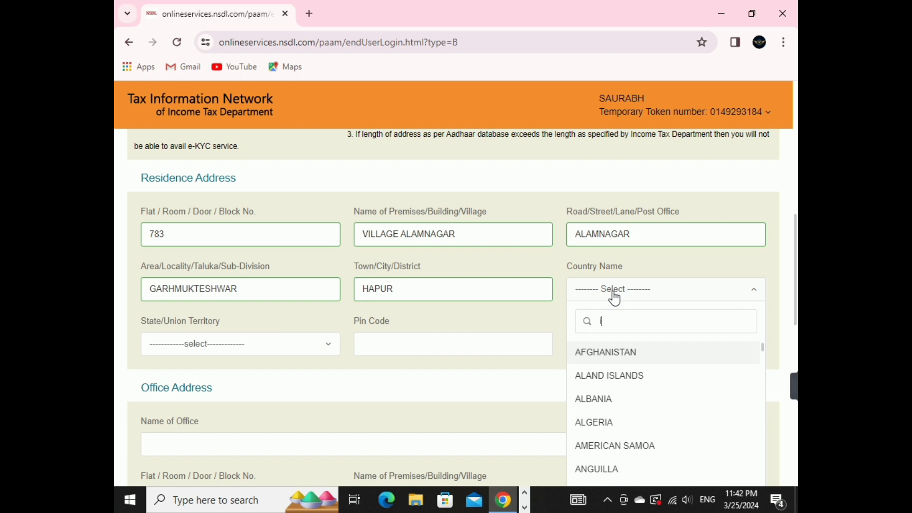
type("ind")
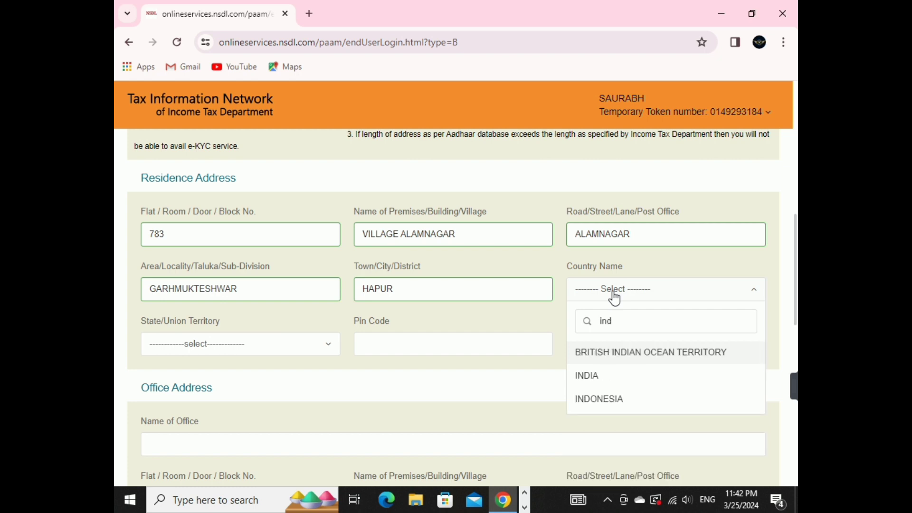
left_click(617, 374)
Step: Set the residence address's state to Uttar Pradesh and enter the postal pin code
scroll(616, 374, "down", 1)
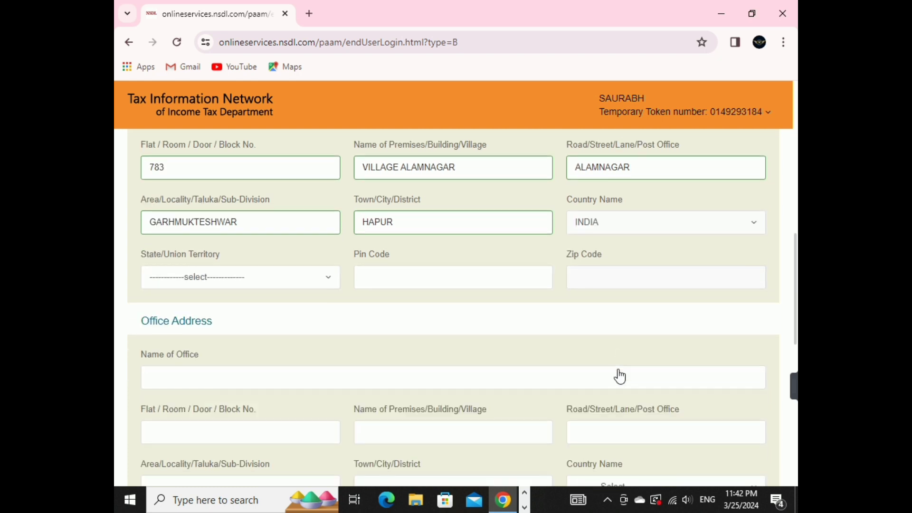
left_click(325, 280)
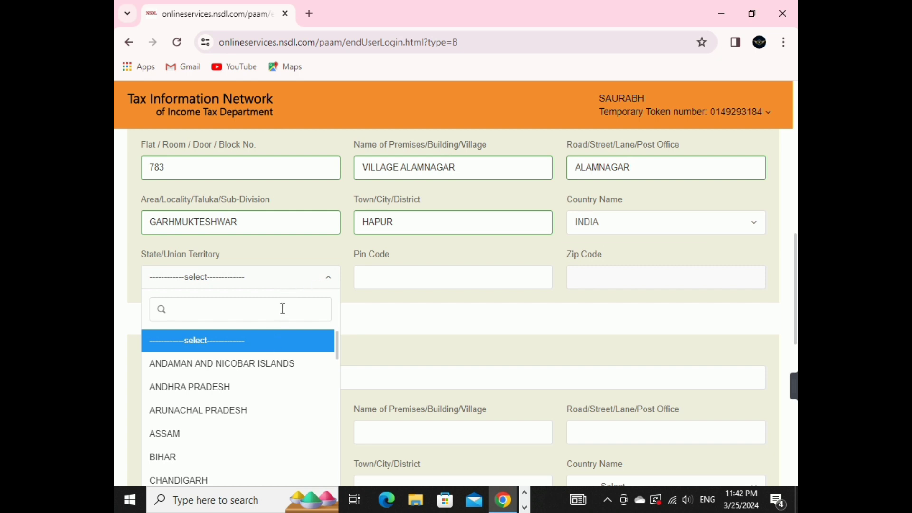
type("utt")
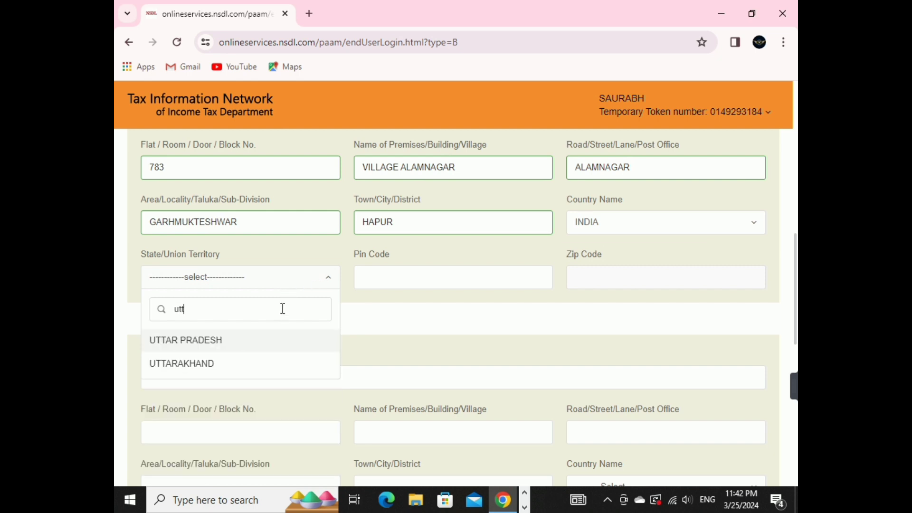
left_click(264, 346)
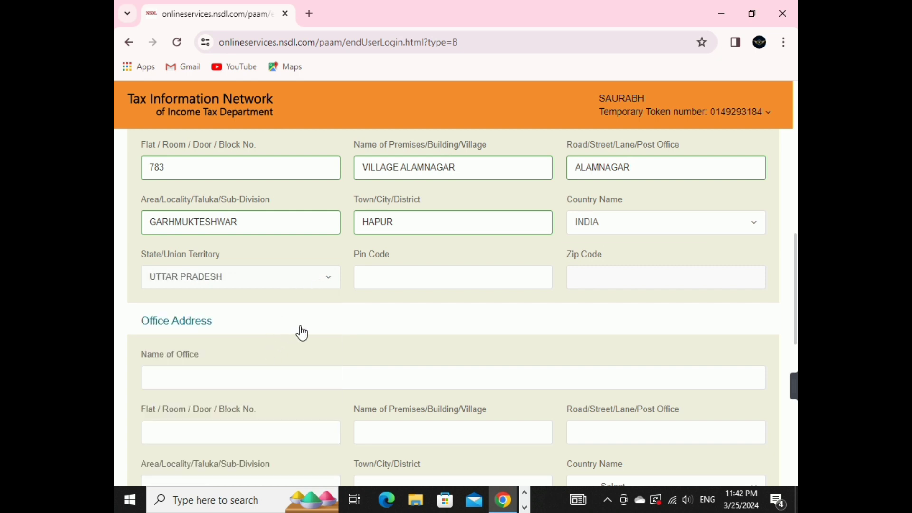
left_click(376, 284)
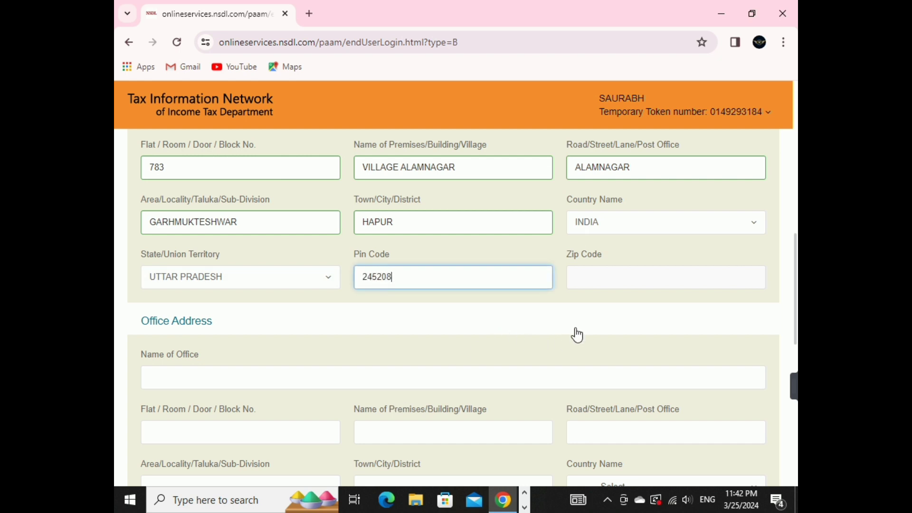
Step: Leave the office address blank and set the telephone country code (ISD code) to INDIA (91)
scroll(574, 317, "down", 1)
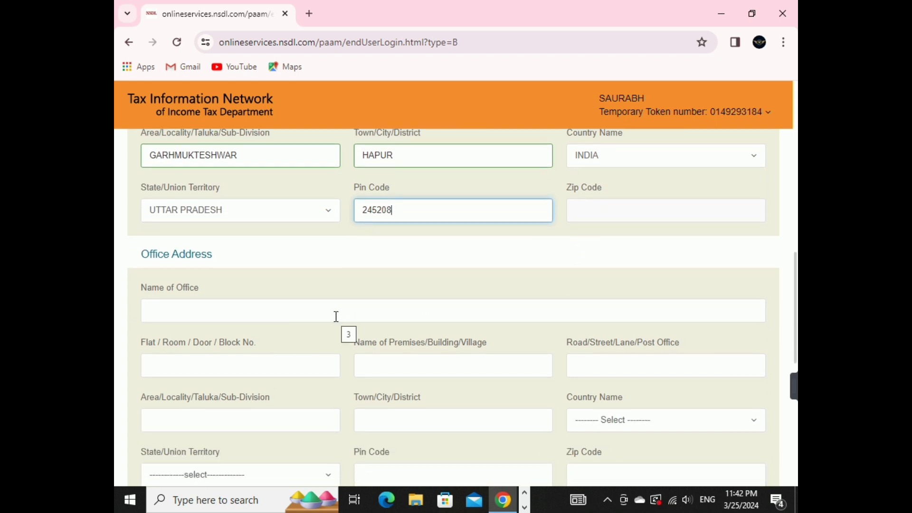
scroll(247, 337, "down", 1)
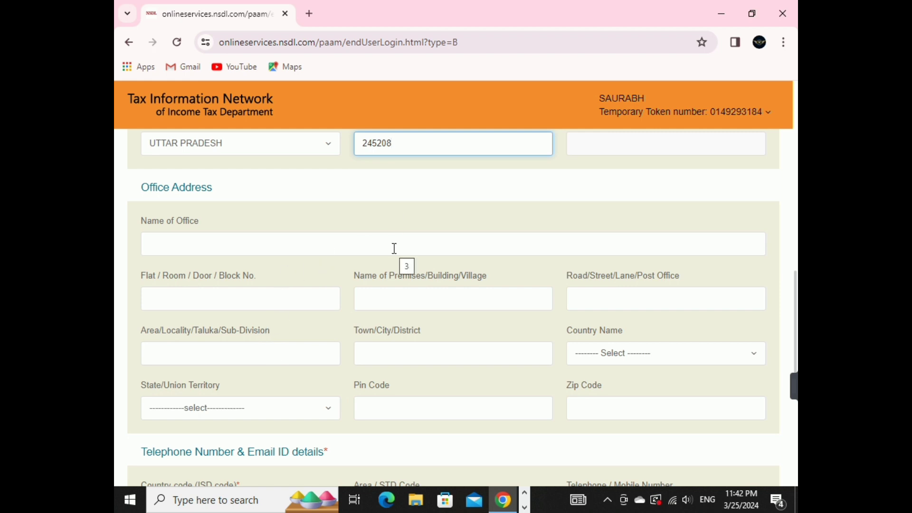
scroll(394, 248, "down", 1)
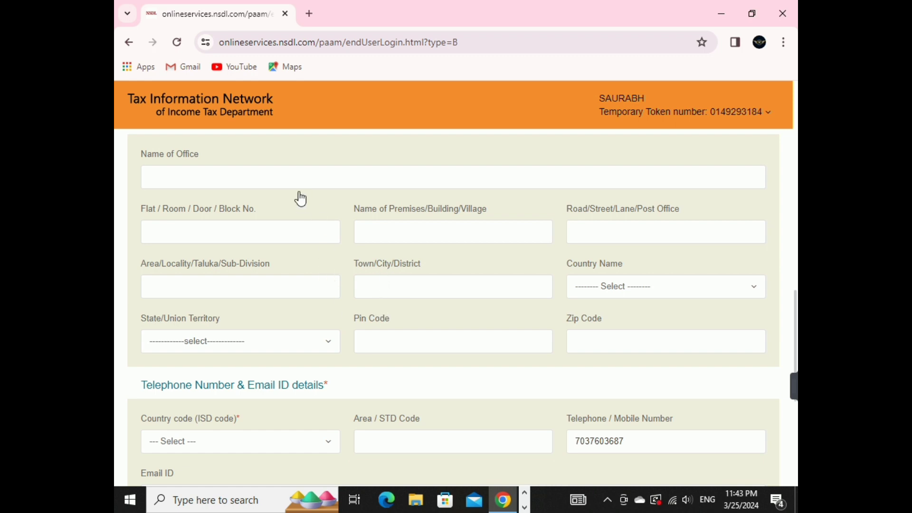
scroll(316, 268, "down", 3)
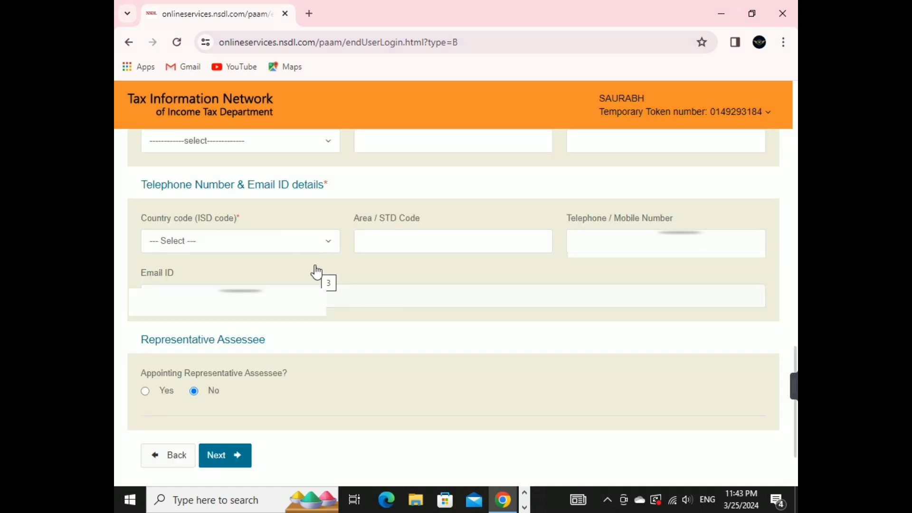
left_click(255, 243)
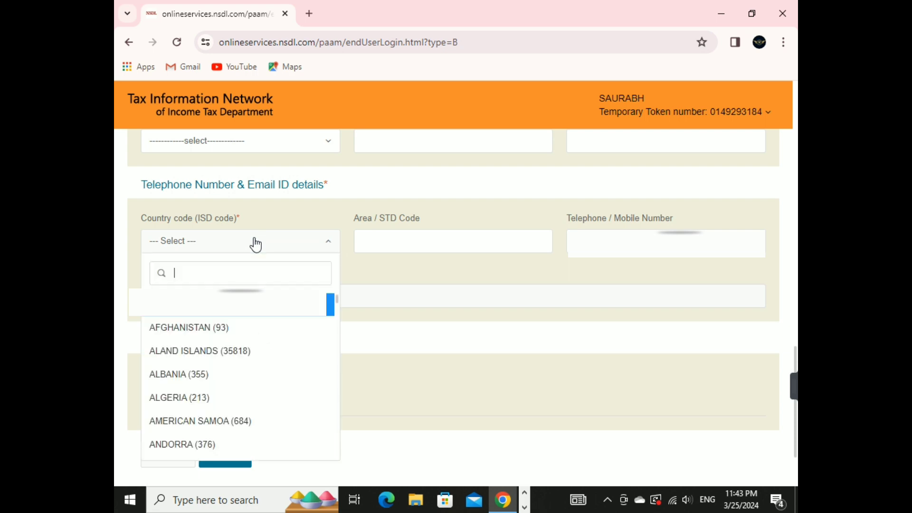
type("97")
key("BackSpace")
type("1")
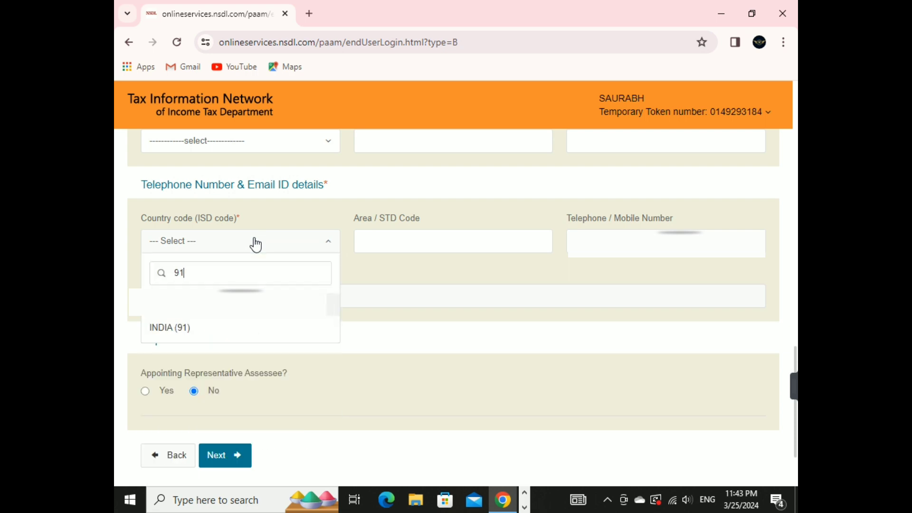
left_click(224, 322)
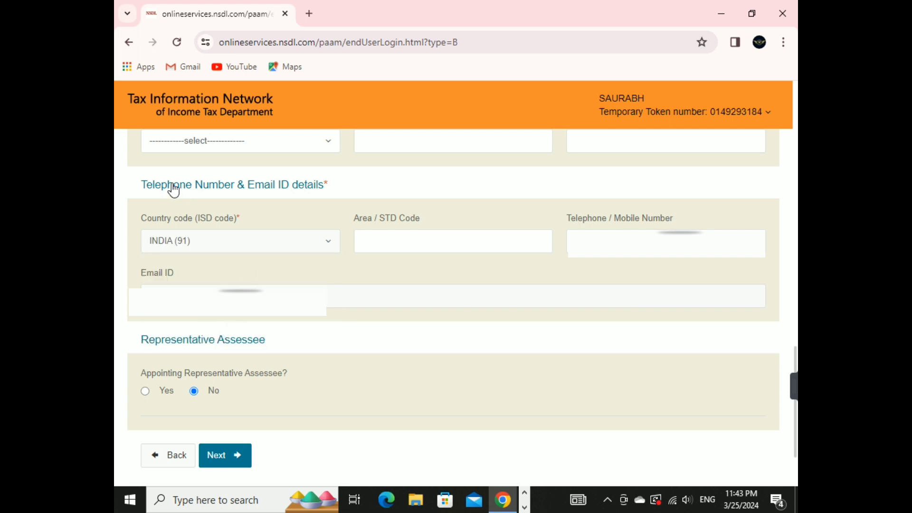
Step: Leave the area/STD code blank, keep No for appointing a representative assessee, and continue to the AO code page
left_click(383, 246)
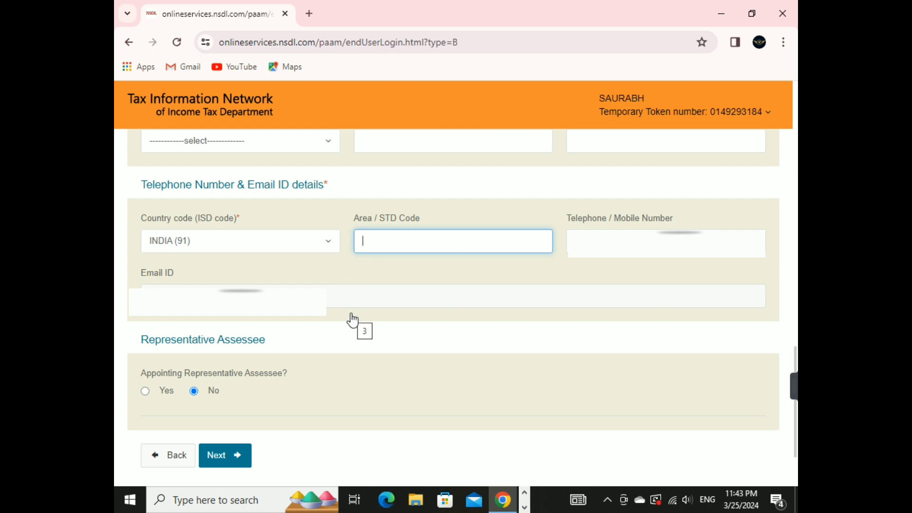
scroll(364, 297, "down", 1)
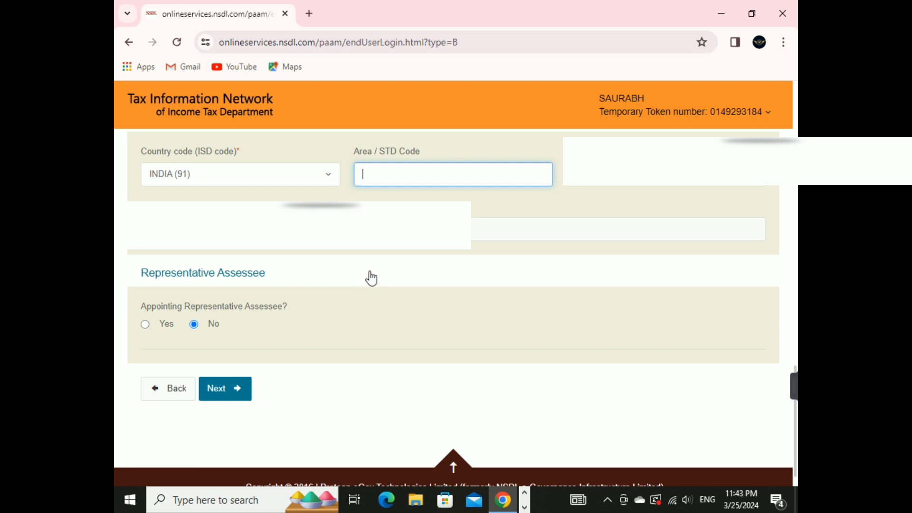
scroll(334, 287, "down", 1)
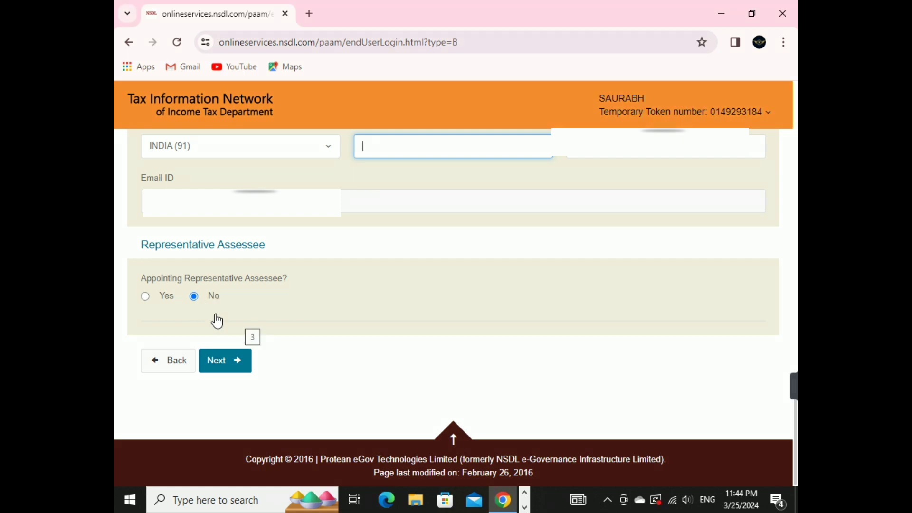
left_click(227, 362)
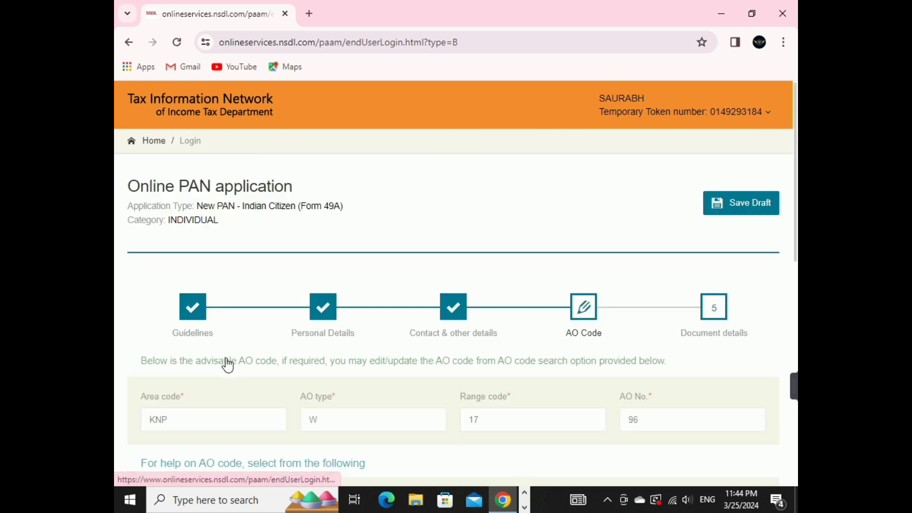
Step: Check the advisable AO code fields, then choose the Indian Citizens AO code search with UTTAR PRADESH as the state
scroll(256, 339, "down", 4)
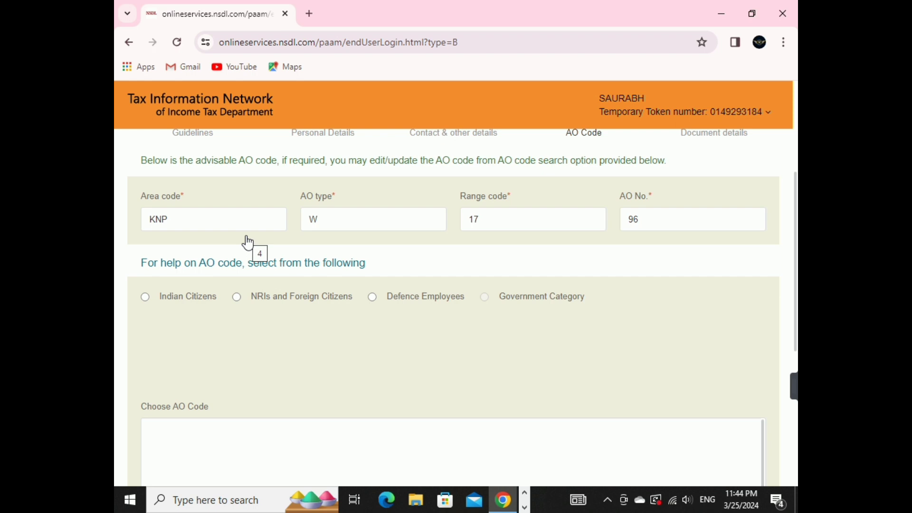
left_click(250, 229)
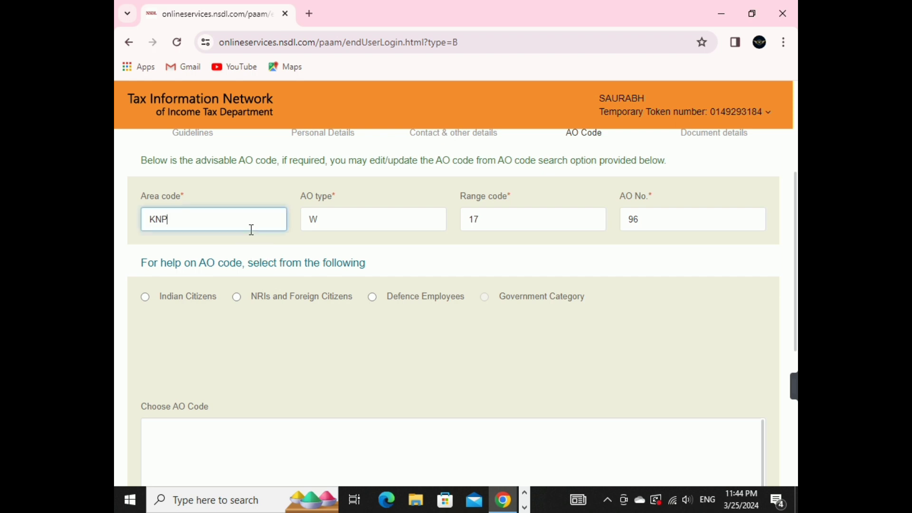
left_click(378, 228)
left_click(521, 215)
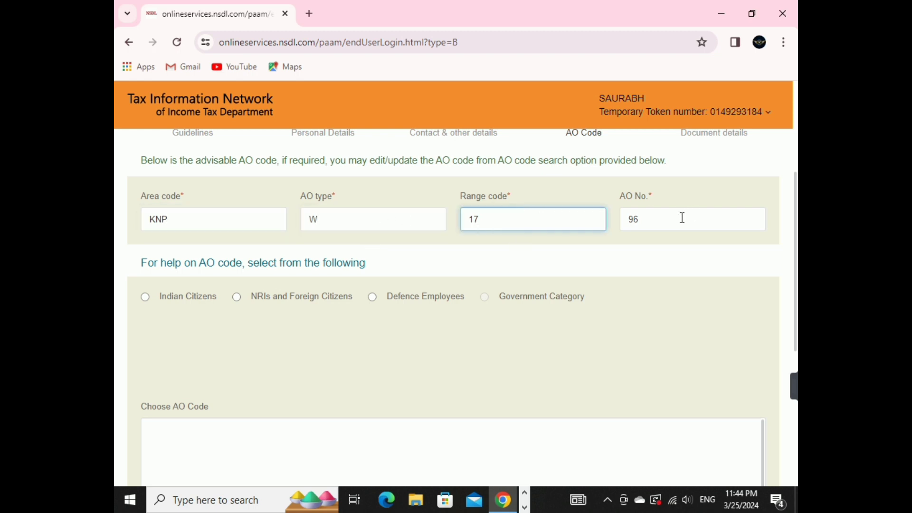
left_click(683, 217)
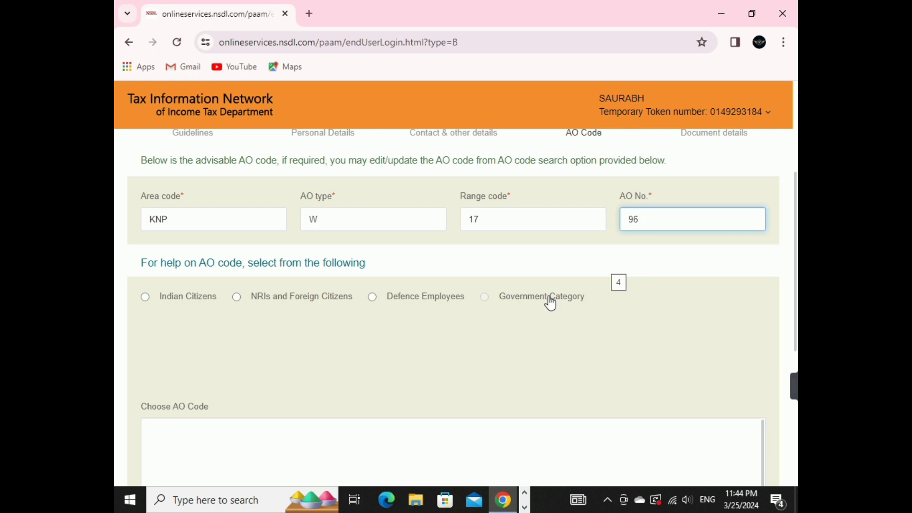
left_click(146, 298)
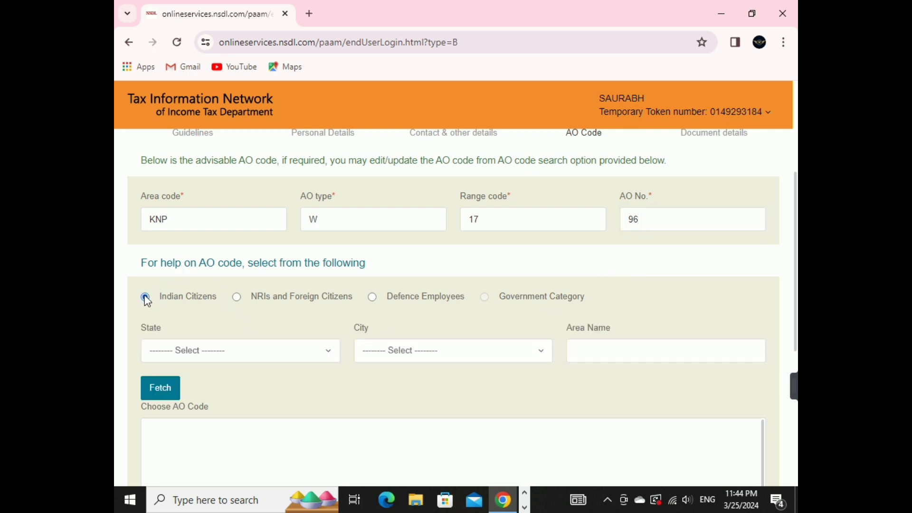
left_click(226, 360)
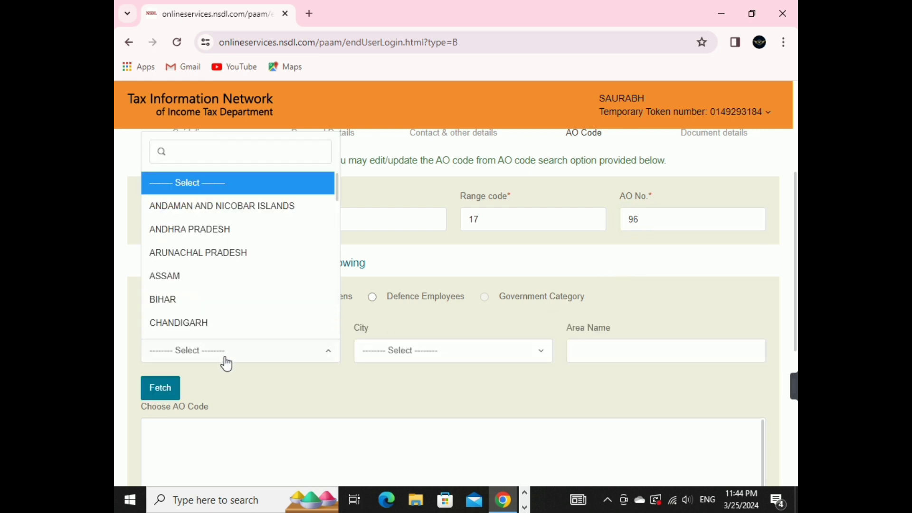
type("utt")
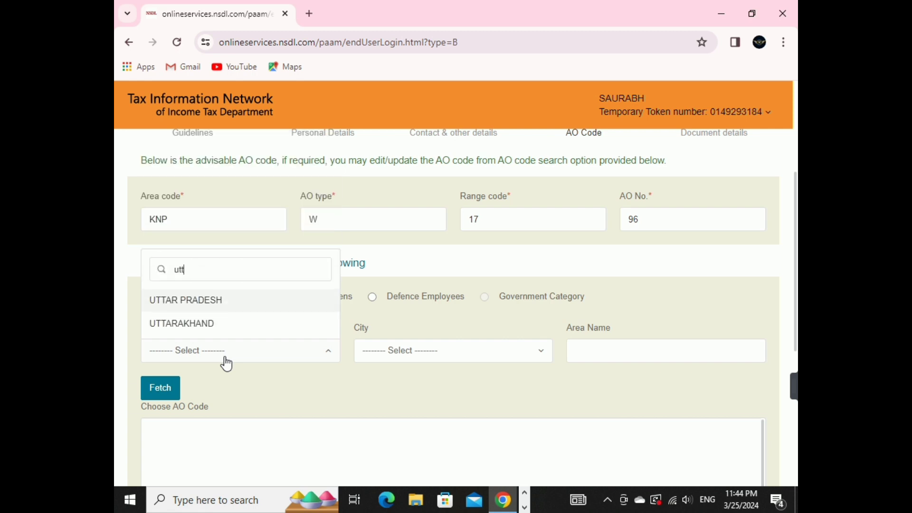
left_click(250, 299)
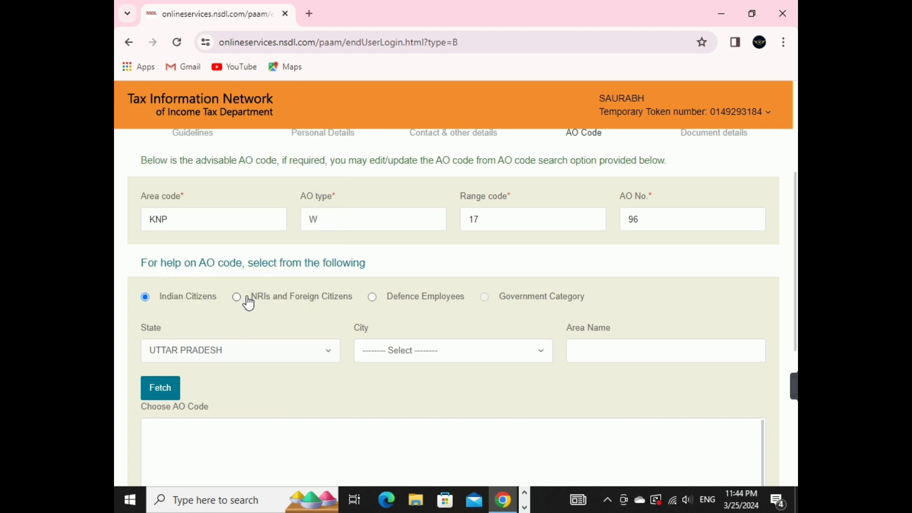
Step: Set the AO code search city to HAPUR, leave the area name blank, and fetch the matching AO codes
left_click(398, 347)
type("h")
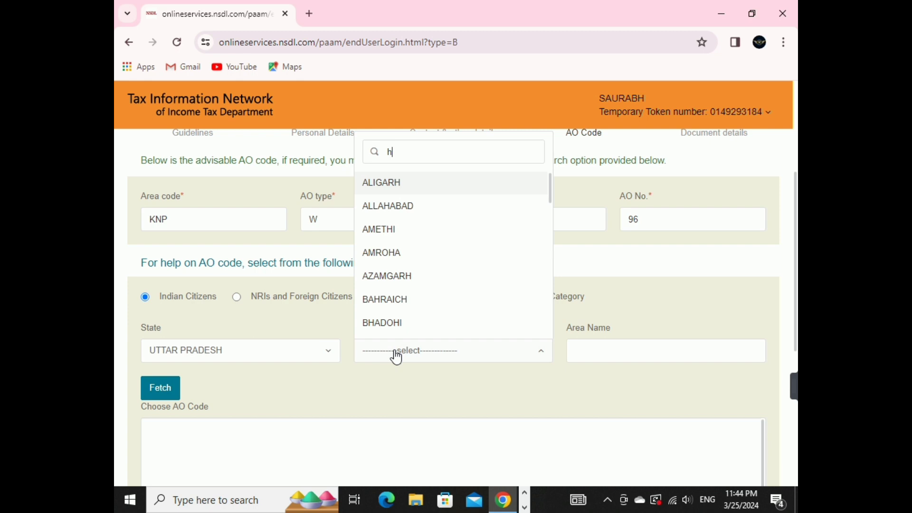
type("apu")
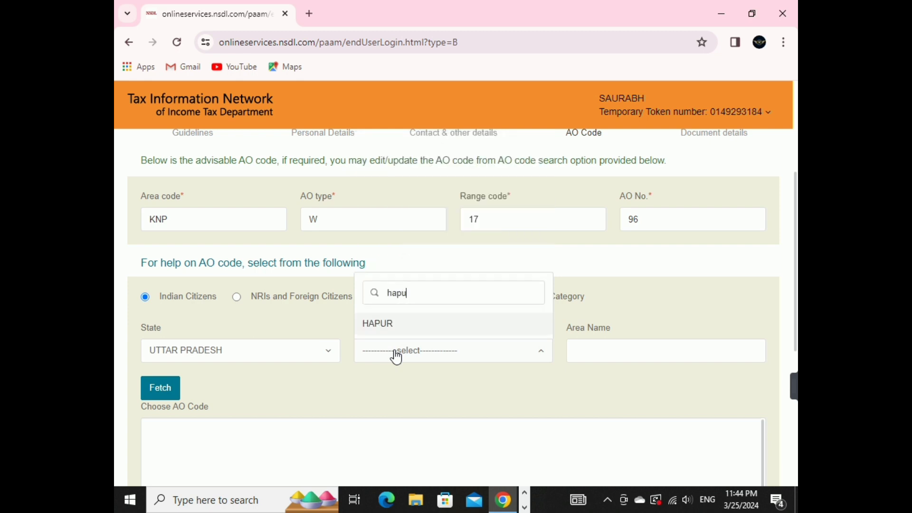
left_click(411, 327)
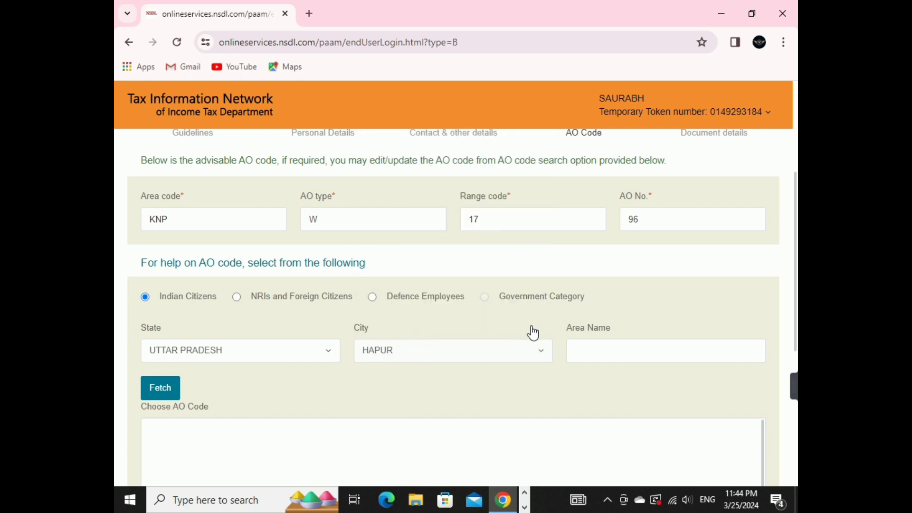
left_click(590, 356)
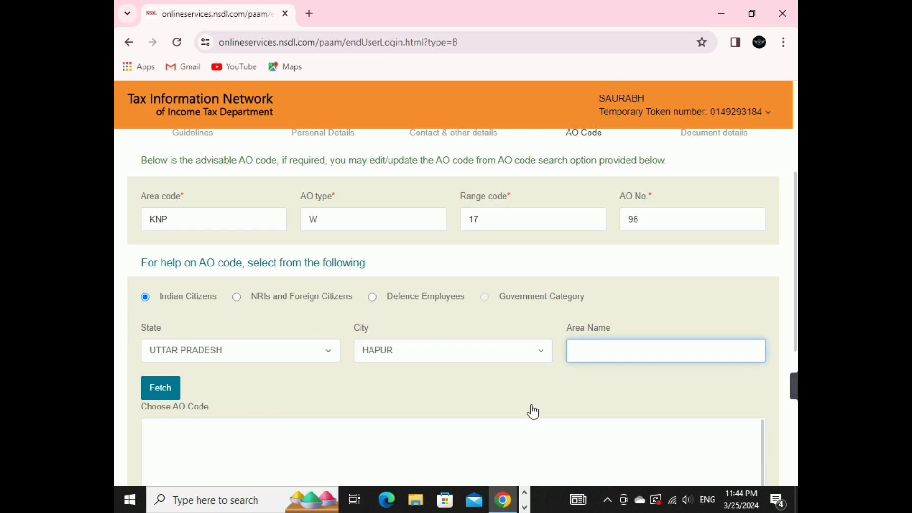
scroll(494, 403, "down", 3)
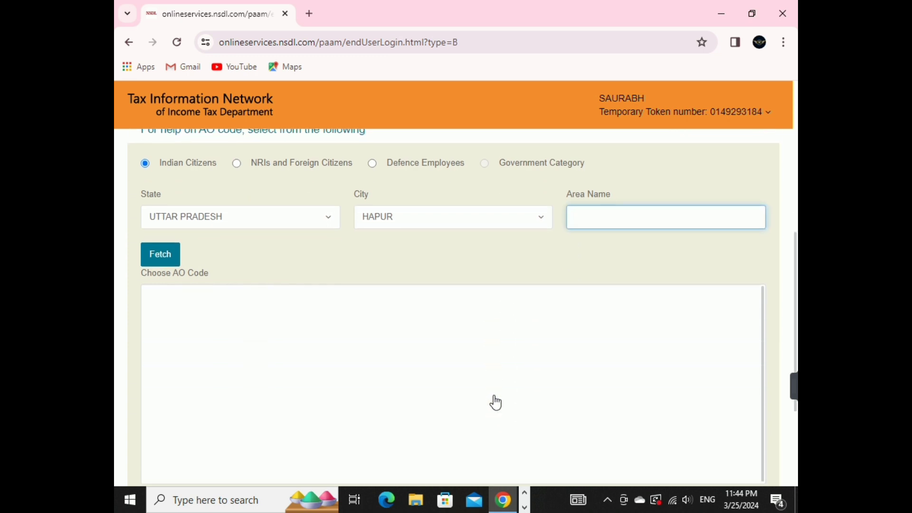
left_click(527, 271)
left_click(165, 262)
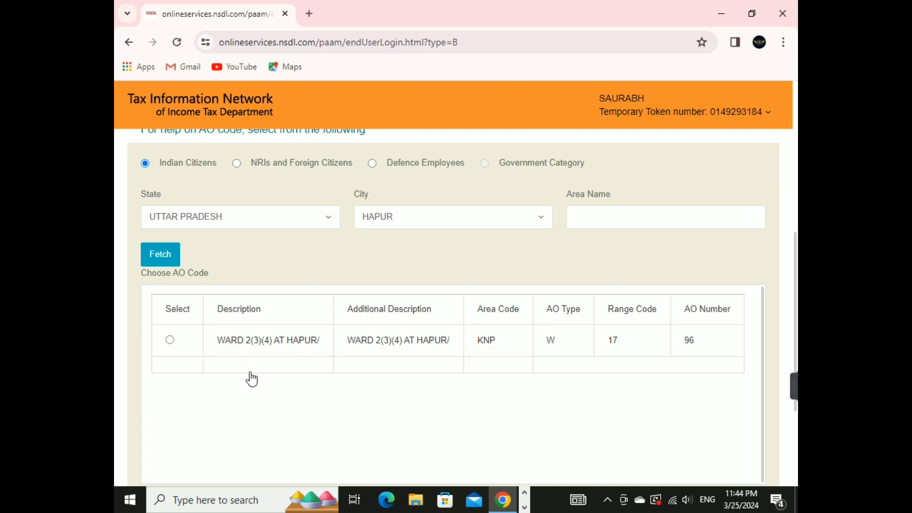
Step: Compare the fetched ward entry with the advisable AO code, keep that code, and continue to the document details
left_click(371, 344)
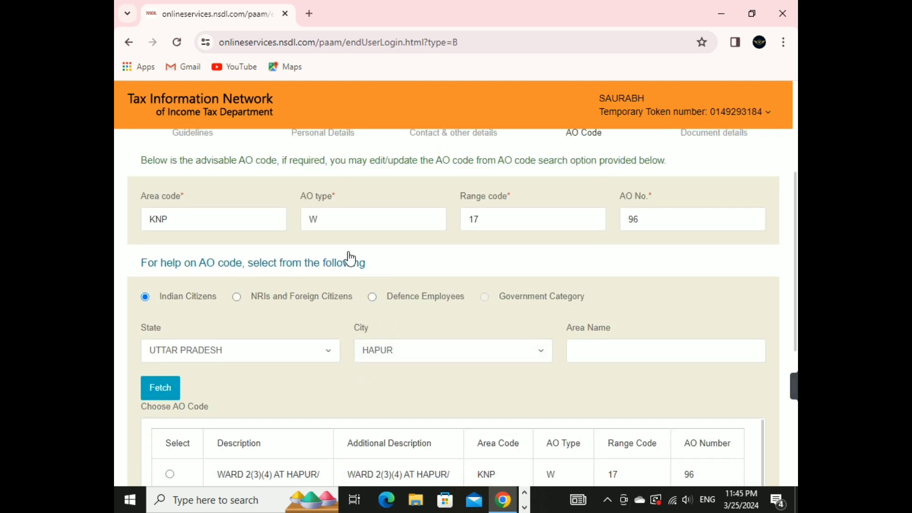
scroll(333, 327, "down", 6)
left_click(224, 367)
Step: Set the proof of identity to AADHAAR Card issued by the Unique Identification Authority of India
scroll(234, 352, "down", 3)
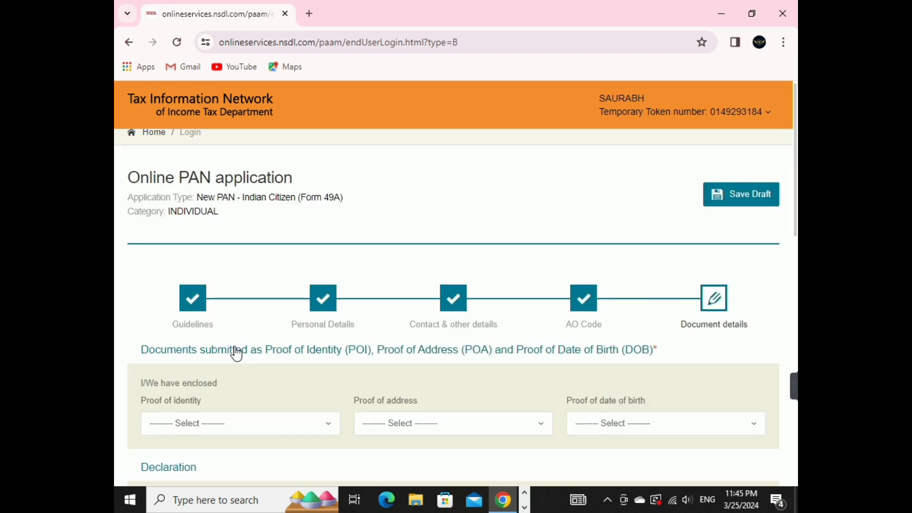
left_click(295, 307)
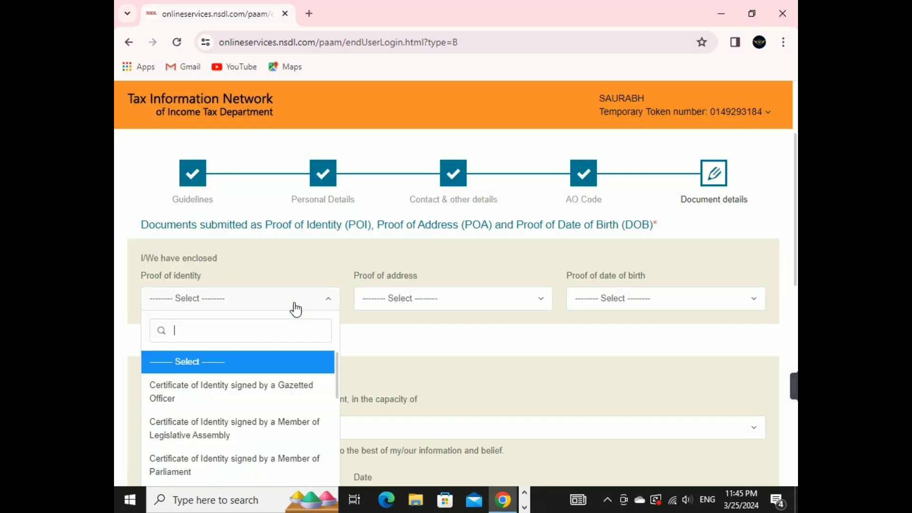
type("ss")
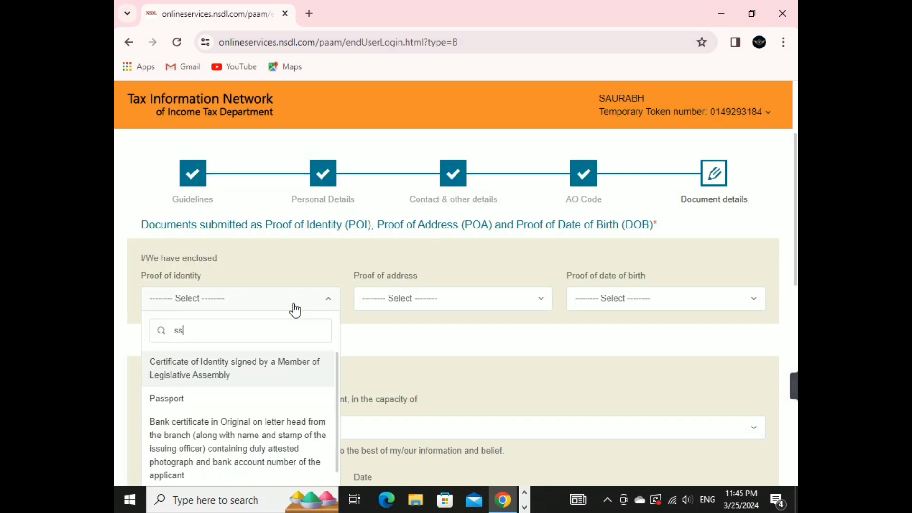
key("BackSpace")
key("BackSpace")
type("aa")
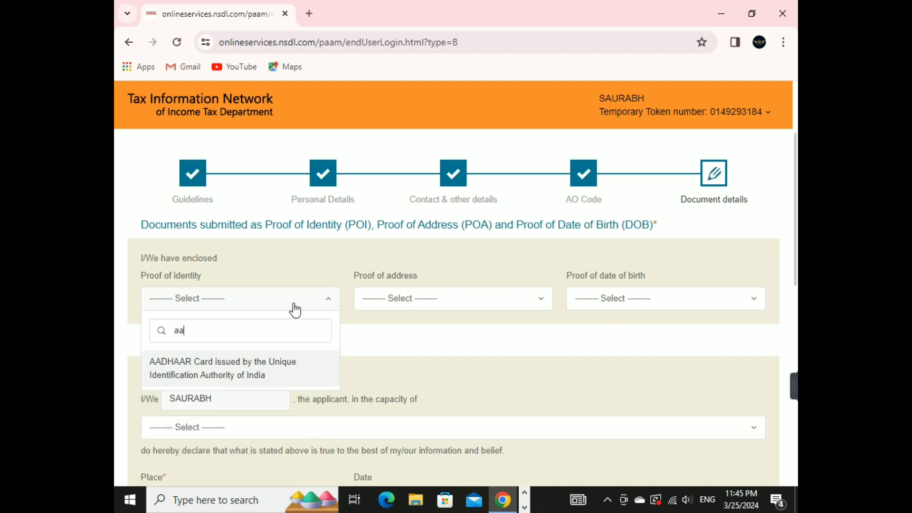
left_click(281, 370)
Step: Set both the proof of address and the proof of date of birth to AADHAAR Card issued by the Unique Identification Authority of India
left_click(375, 300)
scroll(407, 387, "down", 3)
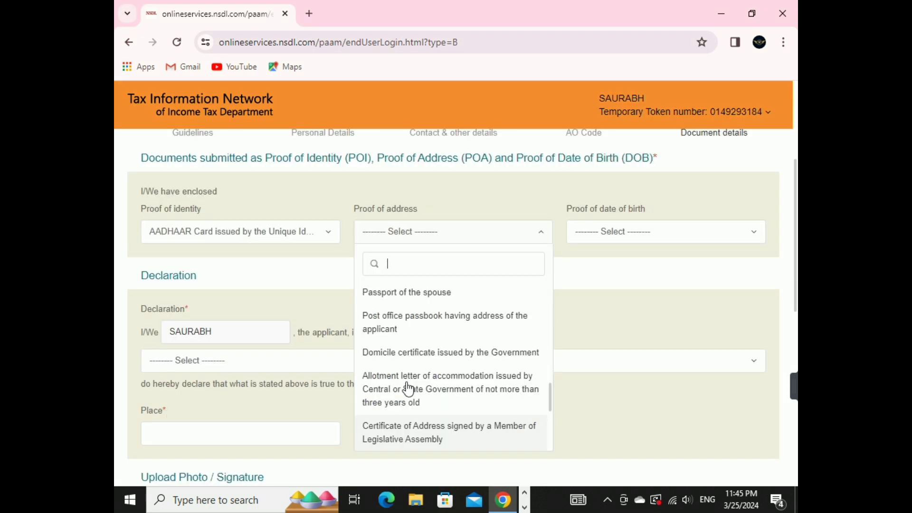
type("aa")
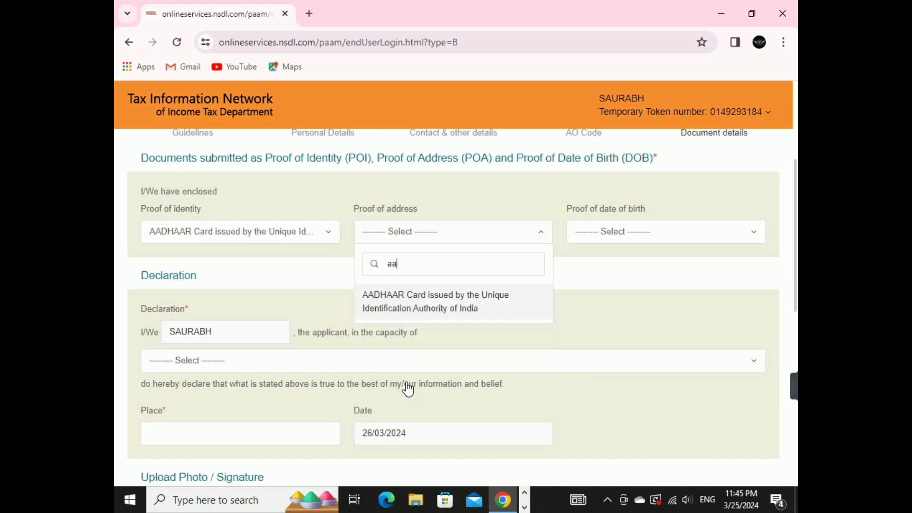
left_click(444, 302)
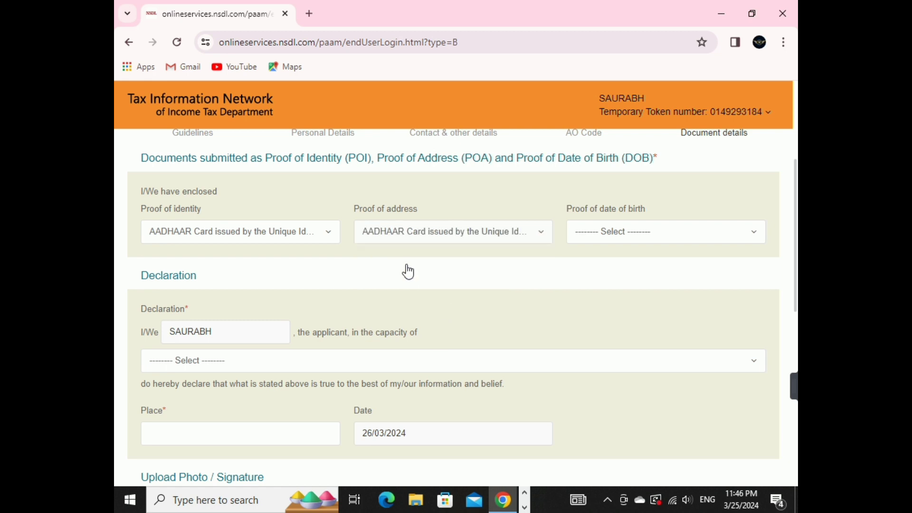
left_click(631, 239)
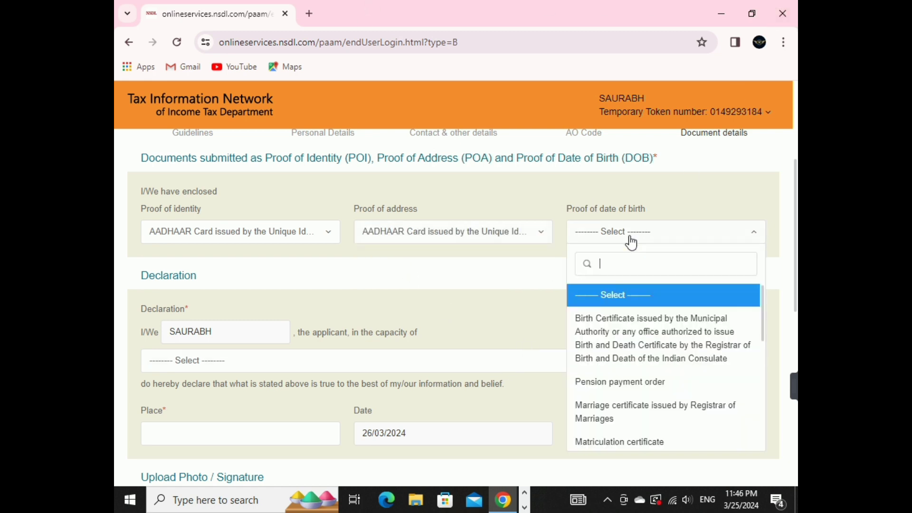
type("aa")
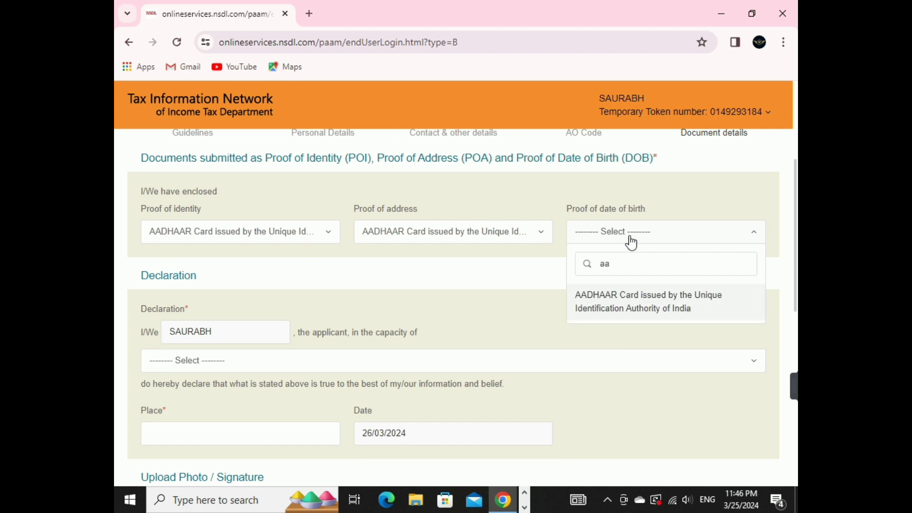
left_click(658, 304)
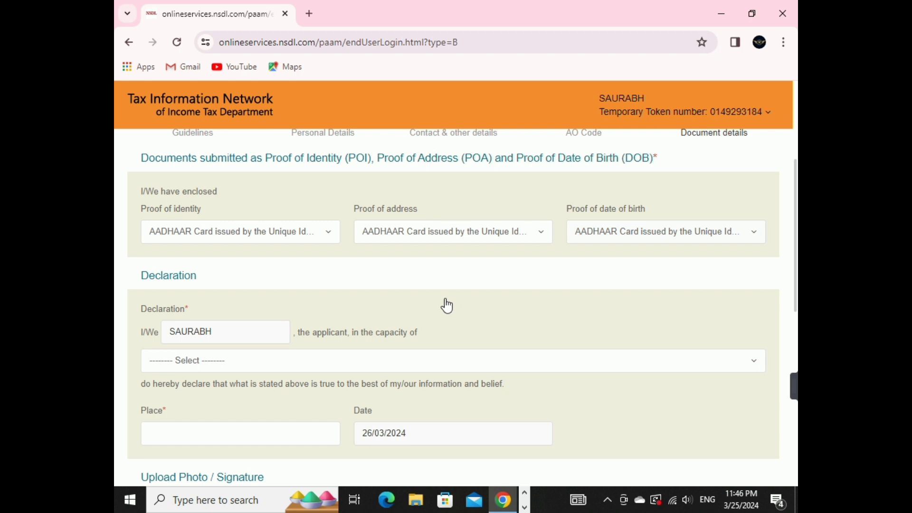
Step: Set the declaration capacity to Himself/Herself and fill in the applicant's locality as the place of declaration
scroll(447, 306, "down", 1)
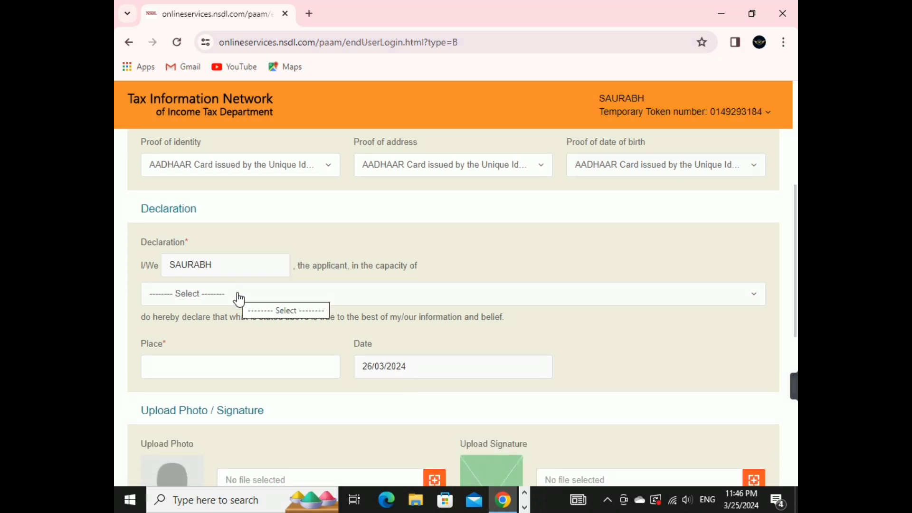
left_click(213, 295)
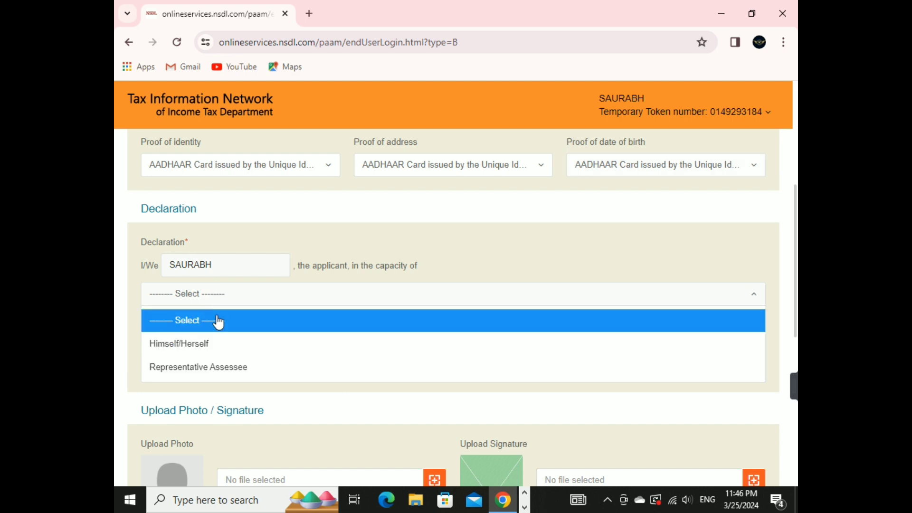
left_click(209, 350)
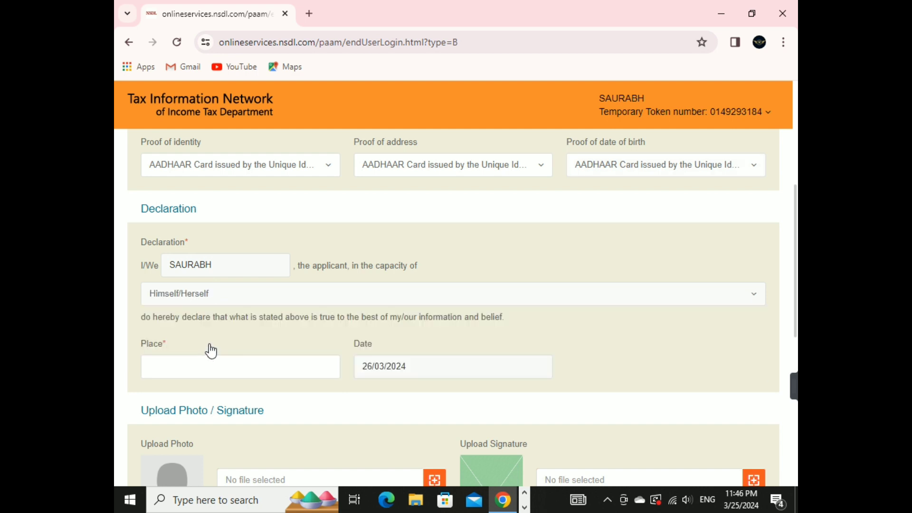
scroll(211, 351, "down", 1)
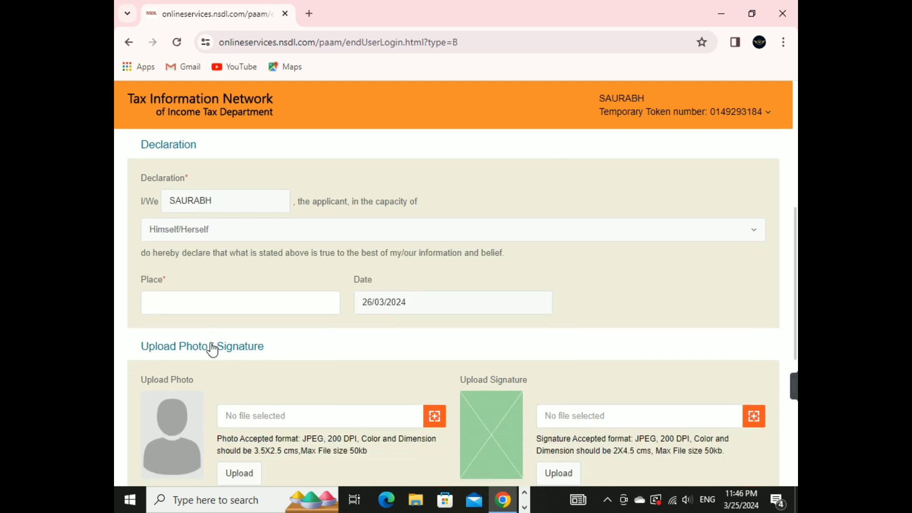
left_click(247, 300)
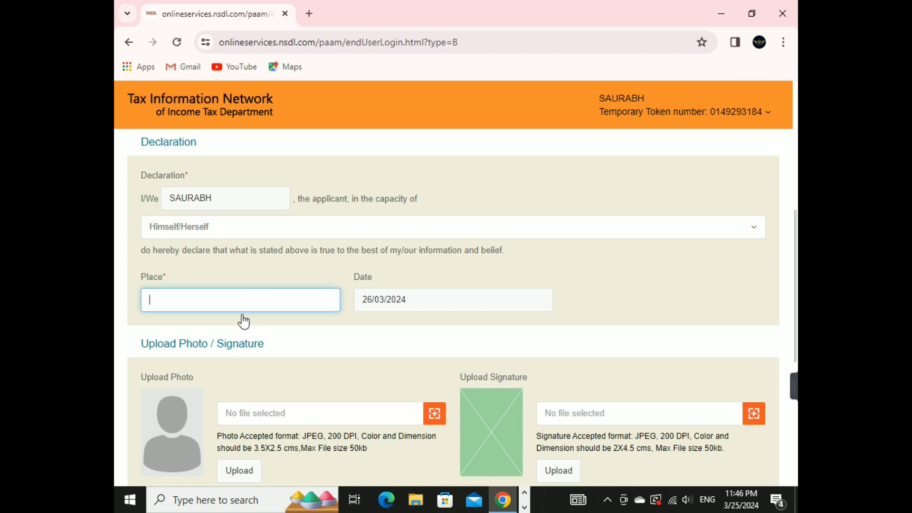
type("ALAMNAGAR")
scroll(297, 379, "down", 3)
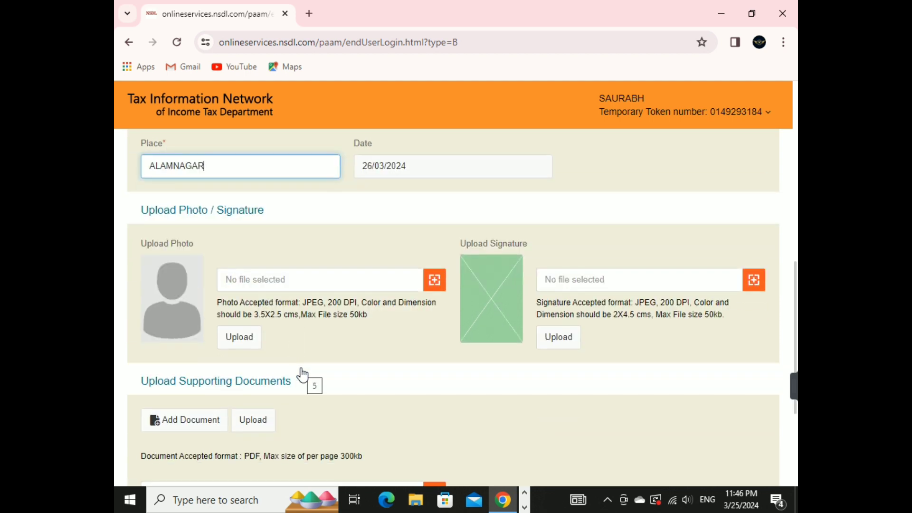
Step: Choose the applicant's photo JPG from the Downloads folder and upload it to the photo section
scroll(332, 365, "down", 2)
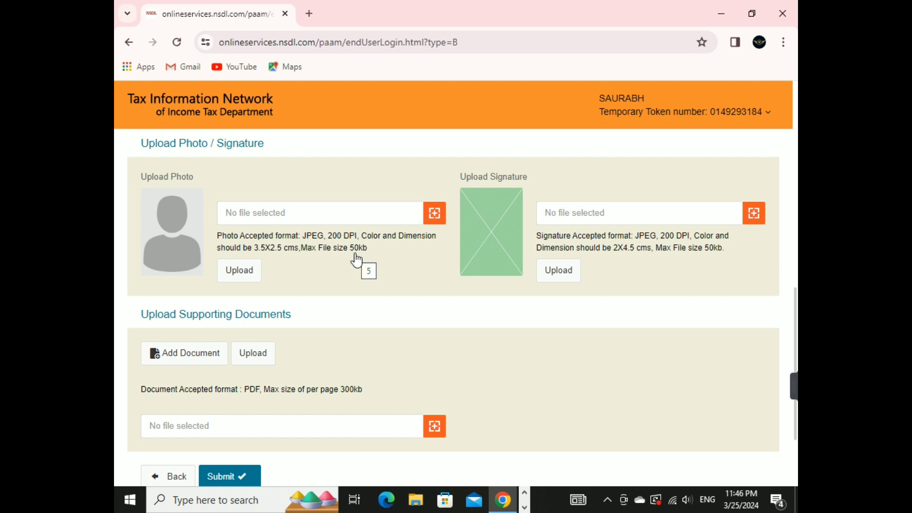
scroll(543, 355, "down", 2)
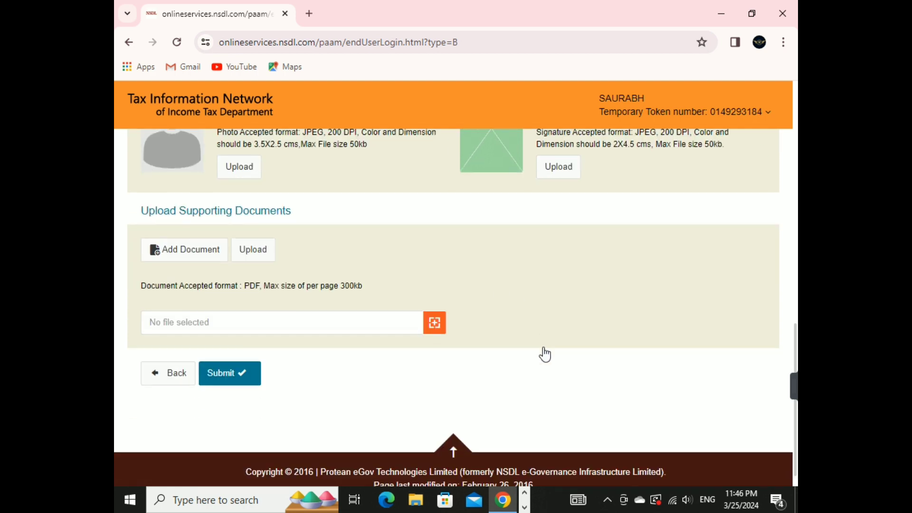
scroll(545, 355, "up", 2)
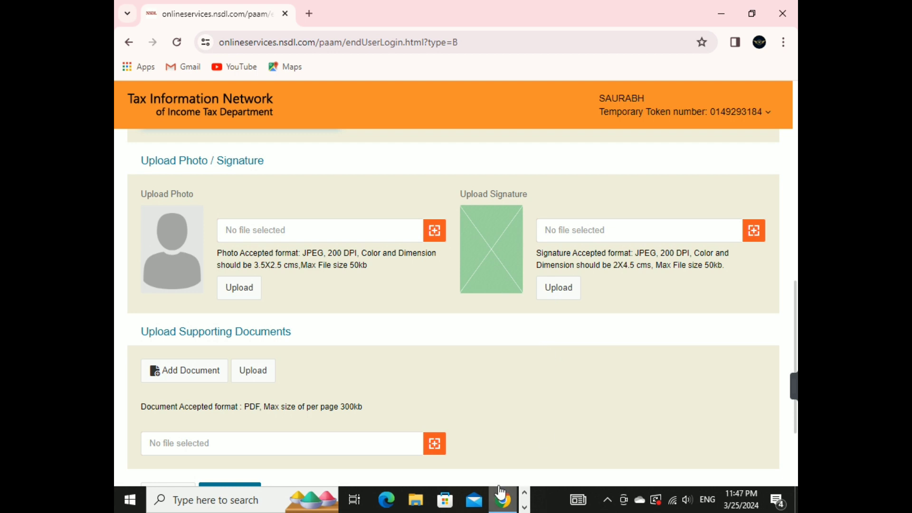
left_click(523, 496)
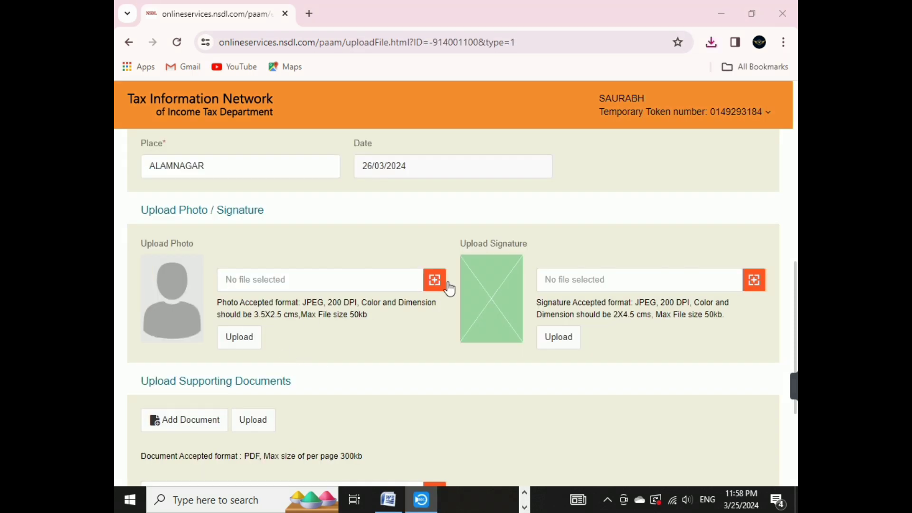
left_click(433, 282)
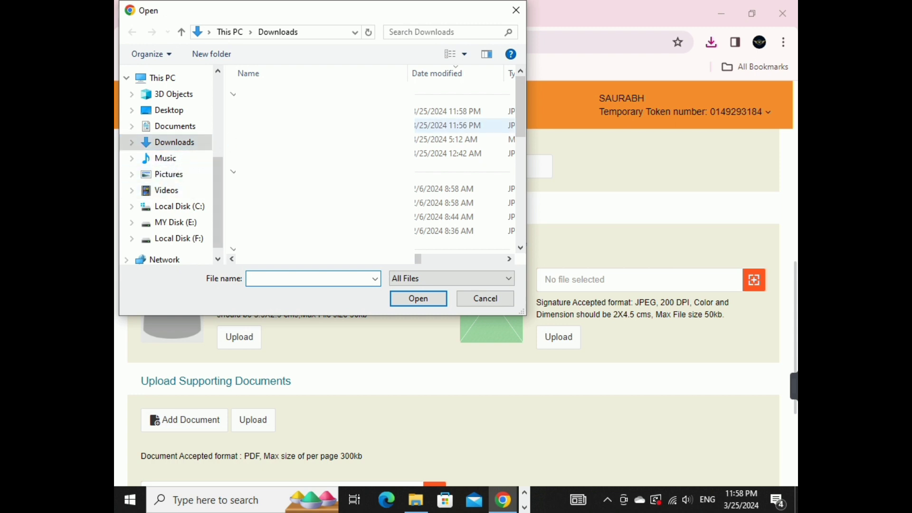
double_click(275, 126)
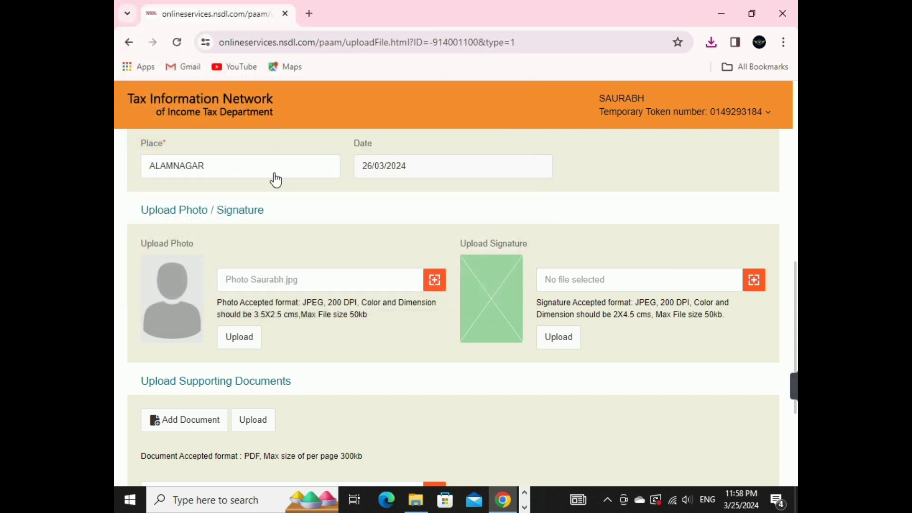
left_click(232, 339)
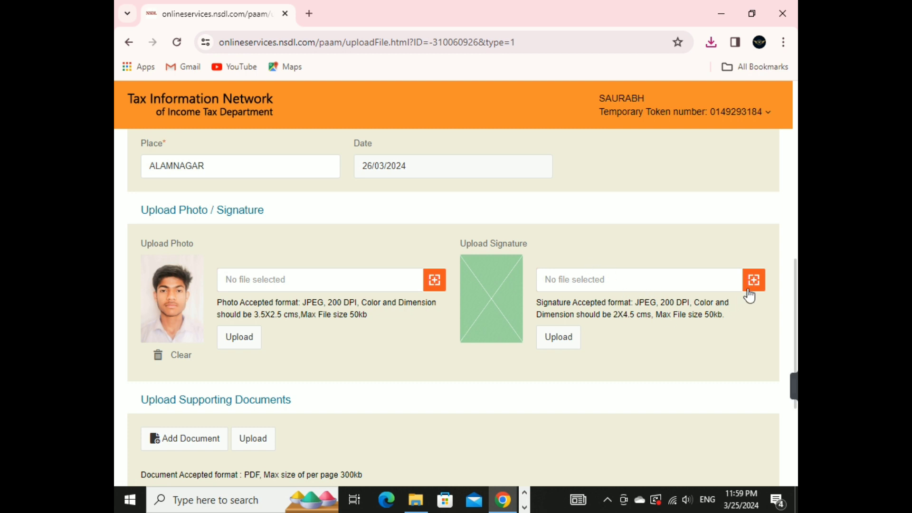
Step: Choose Signature.jpg from the Documents folder and upload it as the applicant's signature
scroll(485, 303, "down", 1)
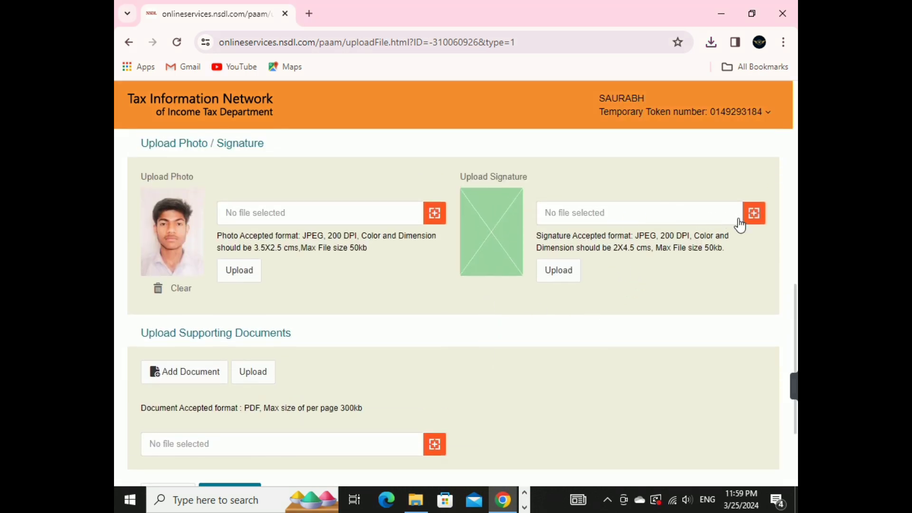
left_click(753, 212)
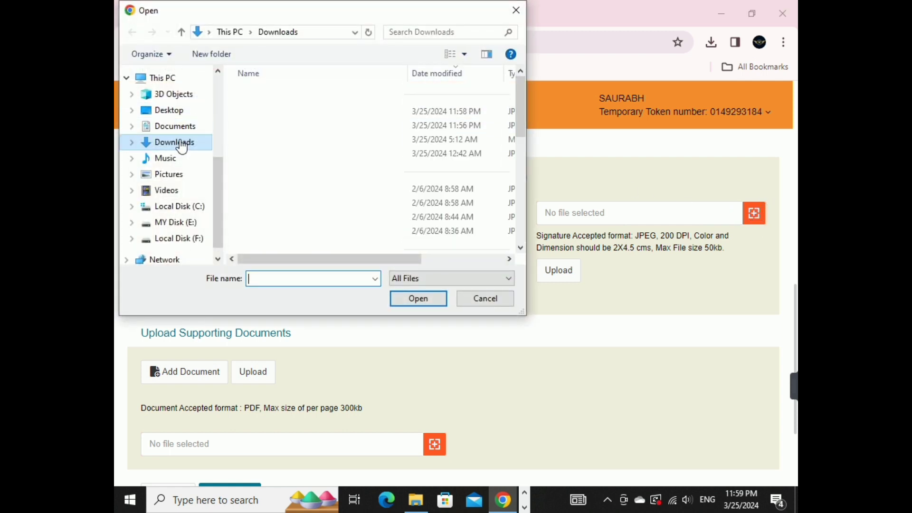
left_click(200, 126)
scroll(405, 173, "down", 1)
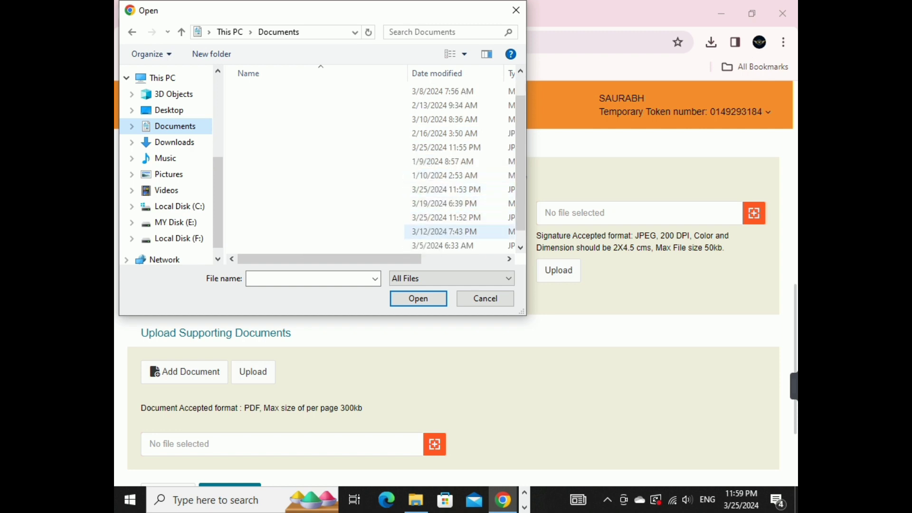
double_click(304, 218)
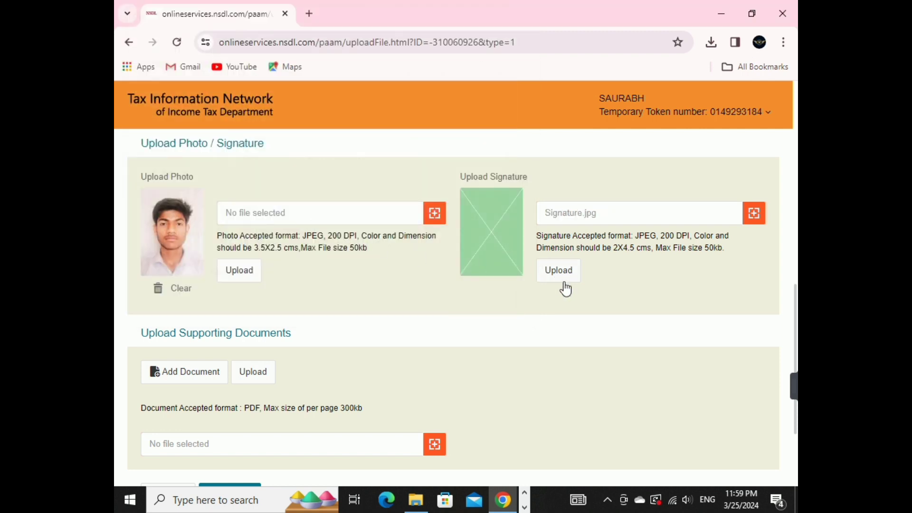
left_click(562, 272)
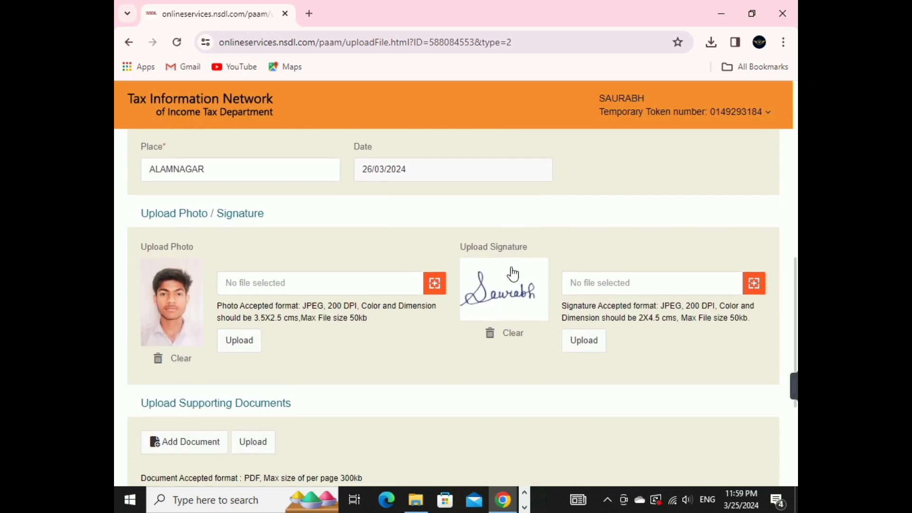
Step: Add a second supporting document entry and upload the applicant's Aadhaar PDF in both entries
scroll(467, 347, "down", 3)
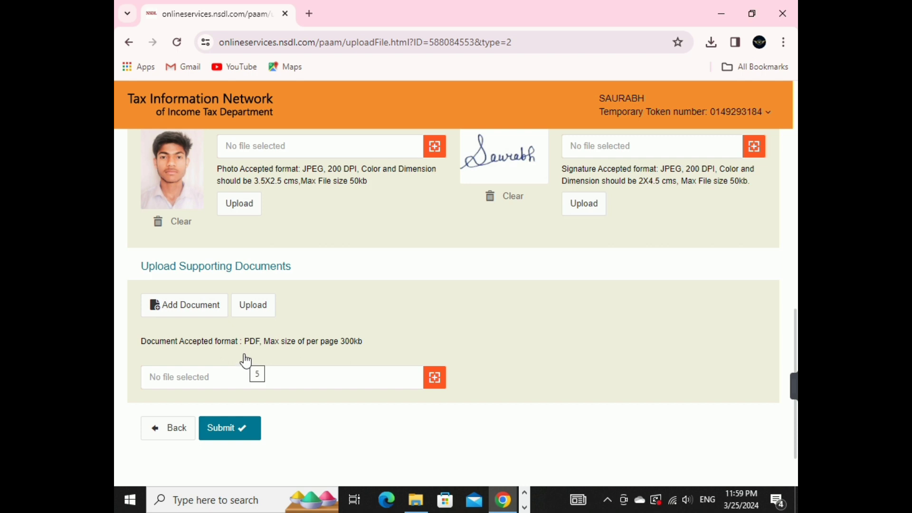
left_click(207, 306)
scroll(223, 328, "down", 3)
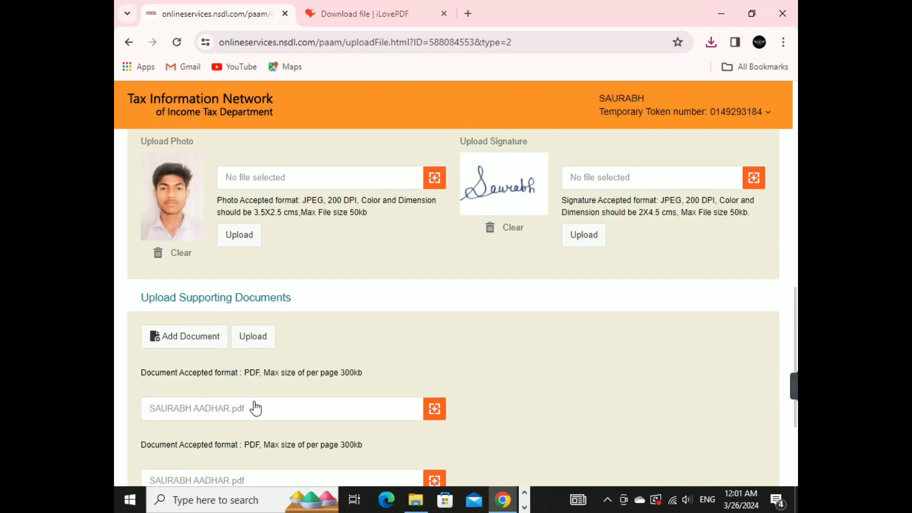
scroll(254, 407, "up", 1)
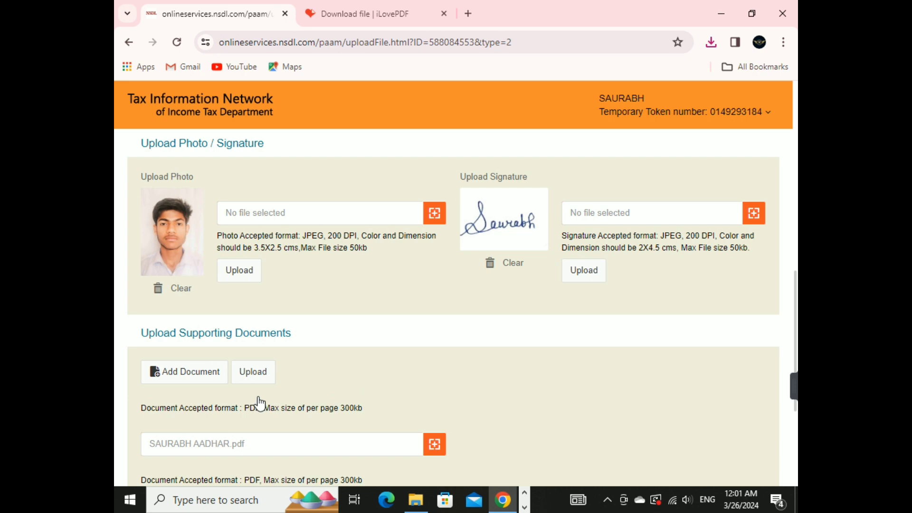
left_click(252, 370)
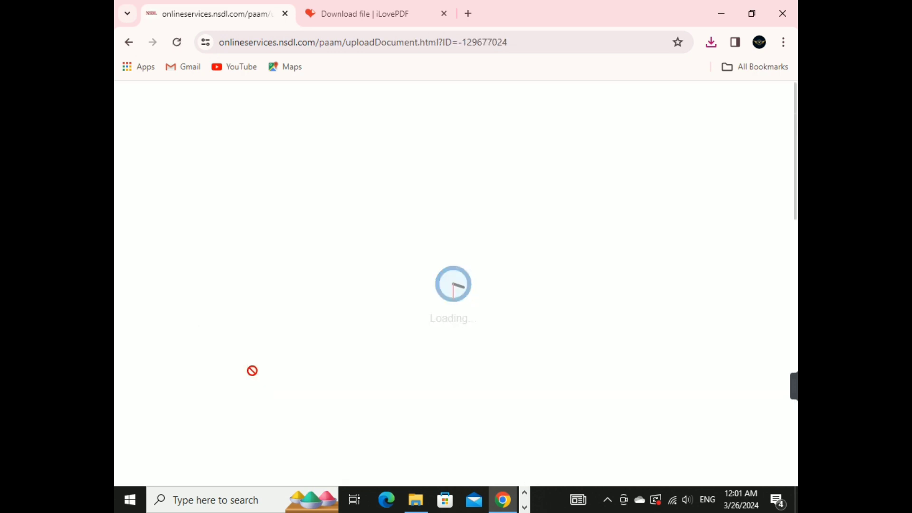
Step: Check the two uploaded supporting documents and submit the PAN application form
scroll(252, 371, "down", 12)
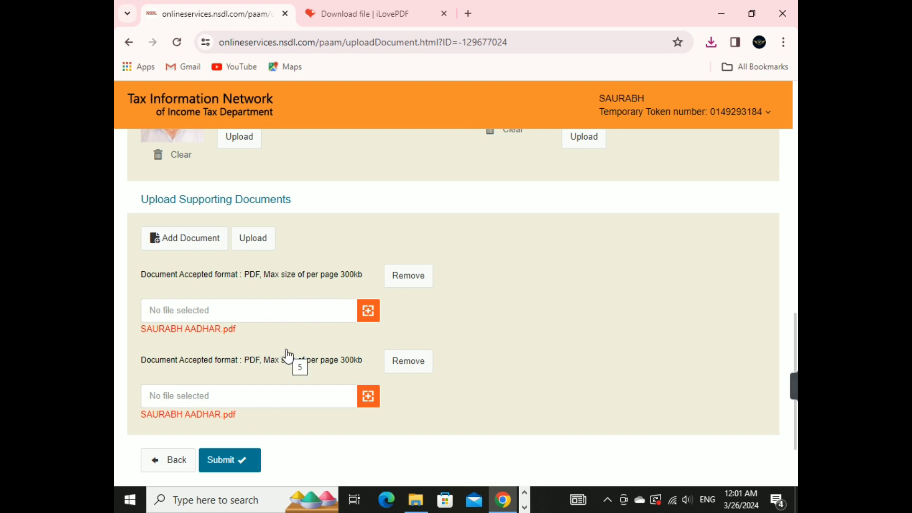
scroll(288, 355, "down", 3)
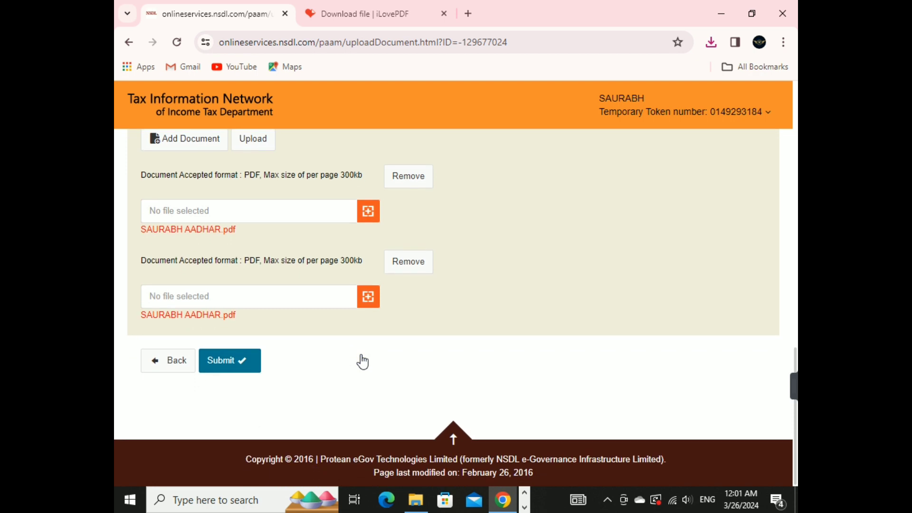
left_click(248, 362)
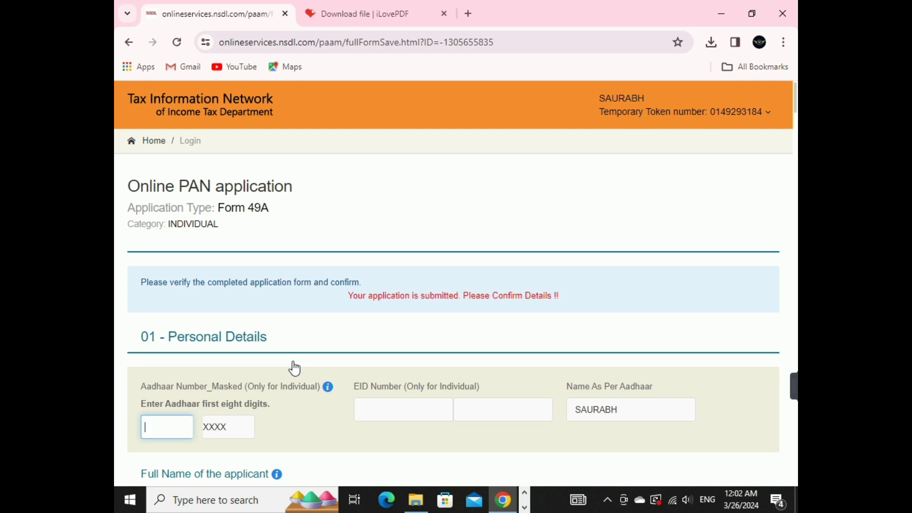
Step: Enter the first eight digits of the Aadhaar number, verify the completed form through to the supporting documents, and proceed to payment
scroll(402, 407, "down", 1)
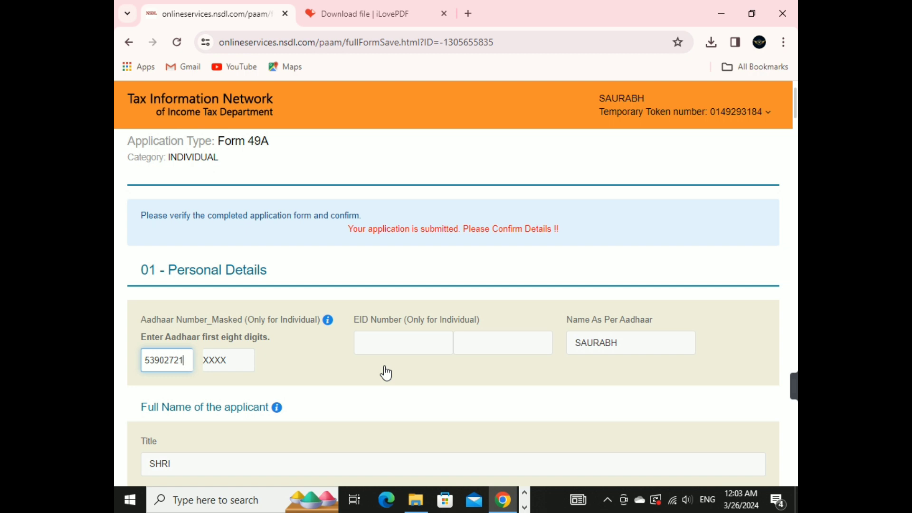
scroll(385, 373, "down", 3)
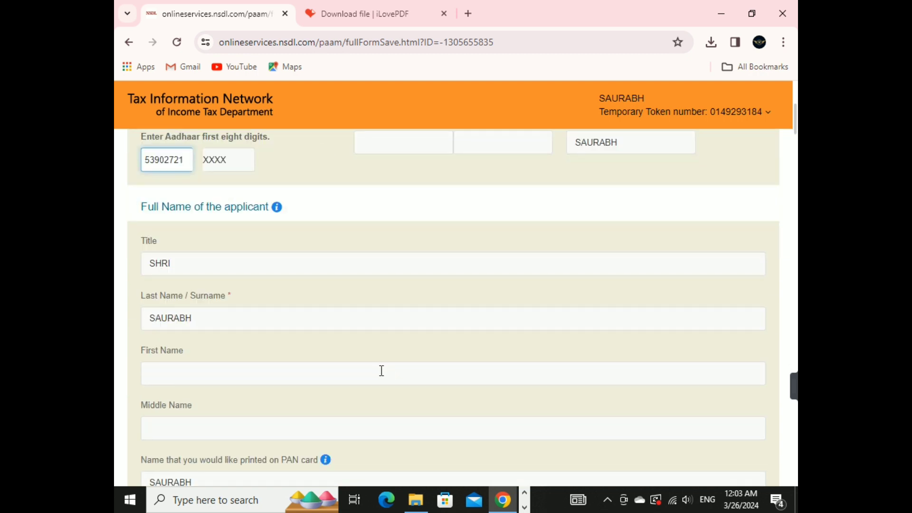
scroll(381, 370, "down", 1)
scroll(380, 372, "down", 2)
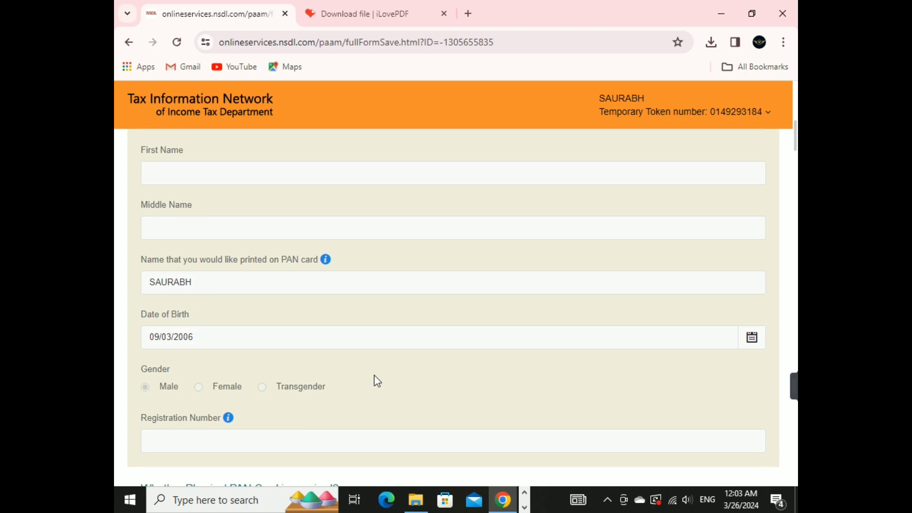
scroll(377, 382, "down", 3)
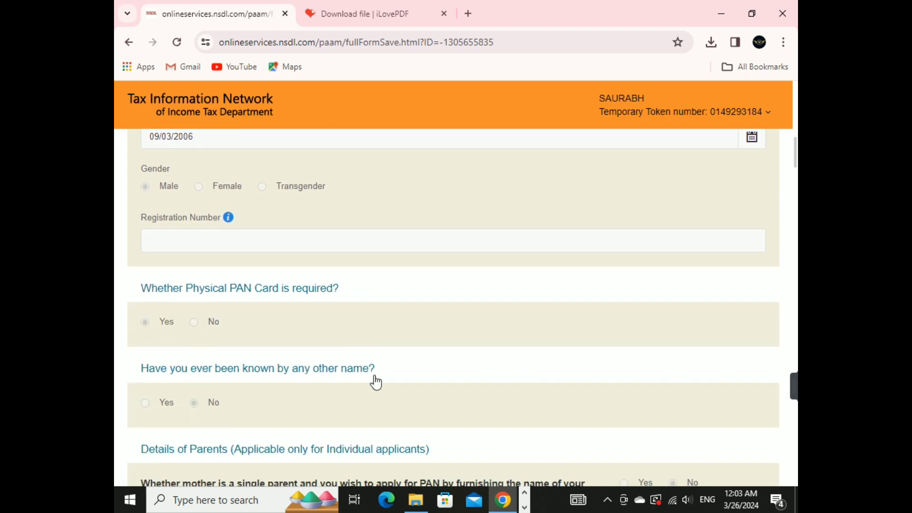
scroll(376, 383, "down", 15)
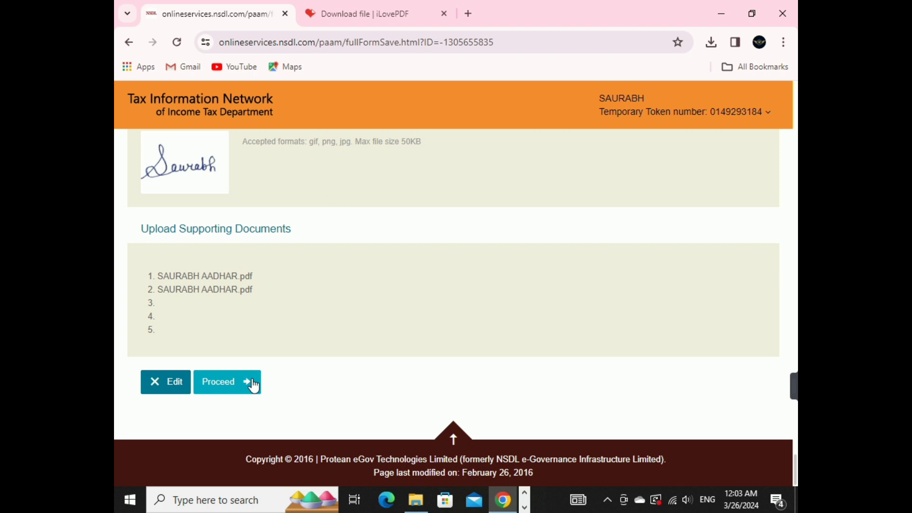
left_click(253, 384)
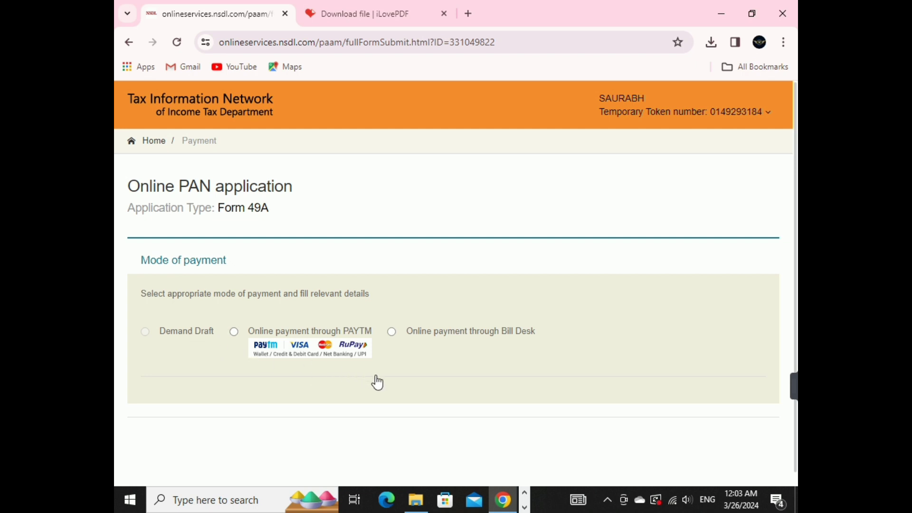
Step: Select online payment through Bill Desk, agree to the terms of service, and proceed to payment
left_click(393, 334)
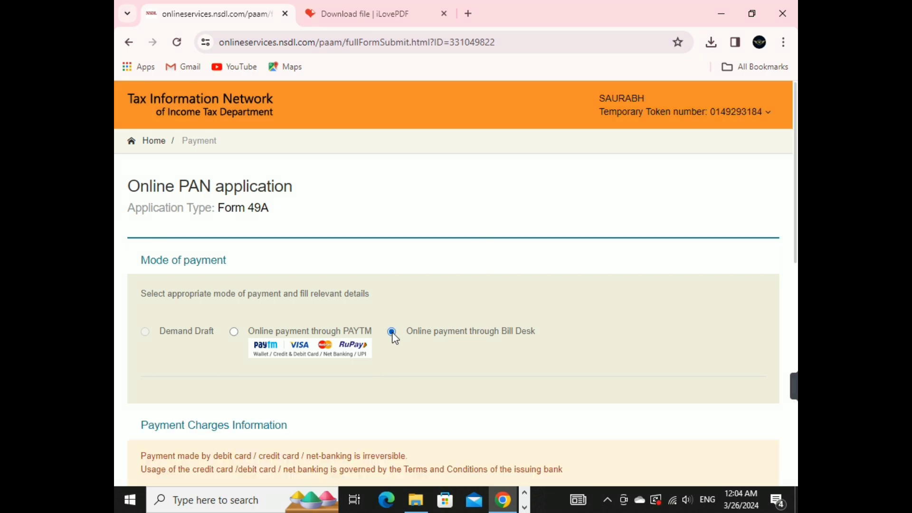
scroll(382, 374, "down", 7)
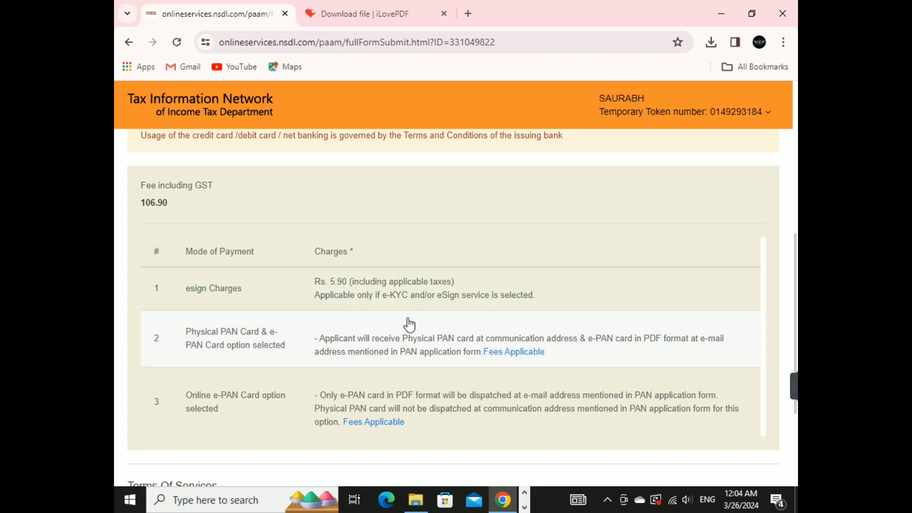
scroll(408, 325, "down", 1)
scroll(527, 326, "down", 2)
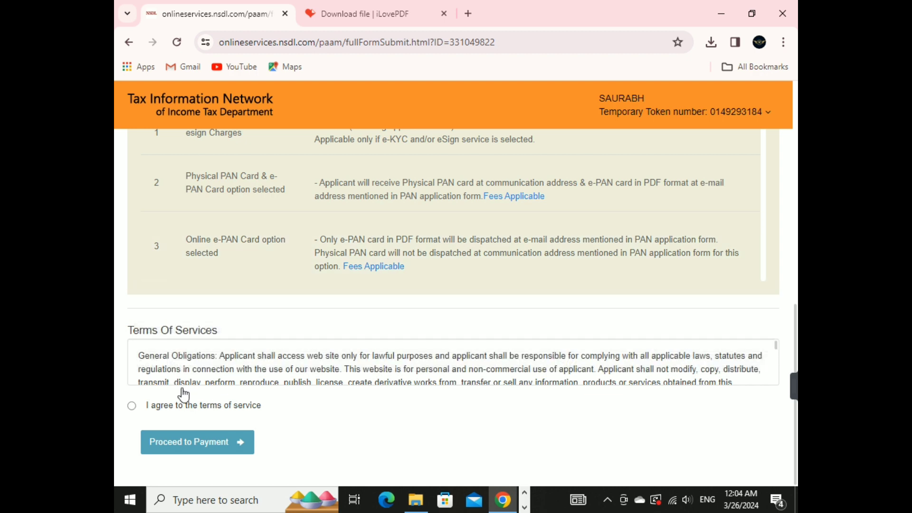
left_click(131, 406)
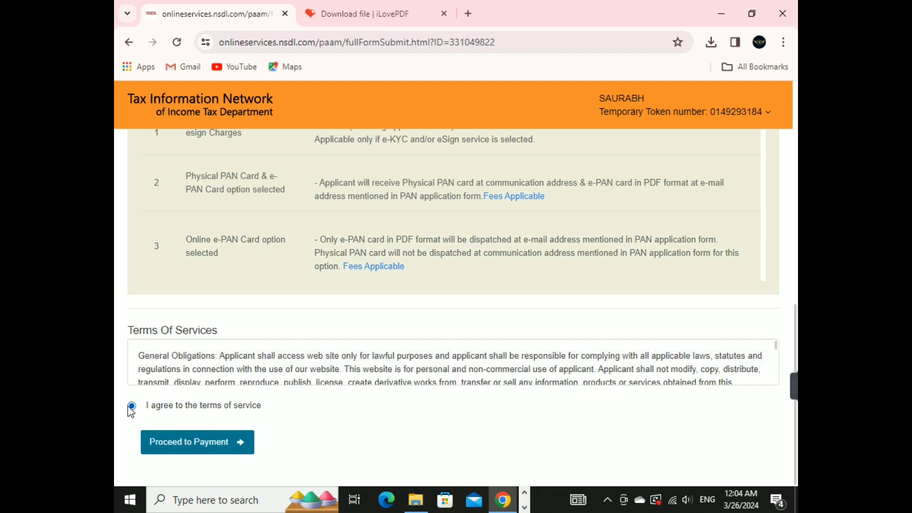
left_click(177, 445)
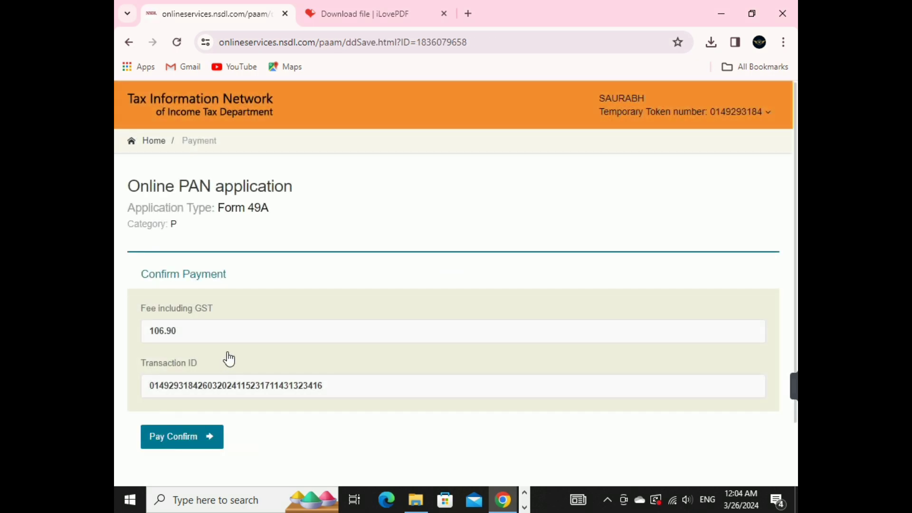
Step: Confirm the PAN fee payment and pay it through UPI with the unlocked QR code, continuing to the payment receipt
scroll(227, 358, "down", 2)
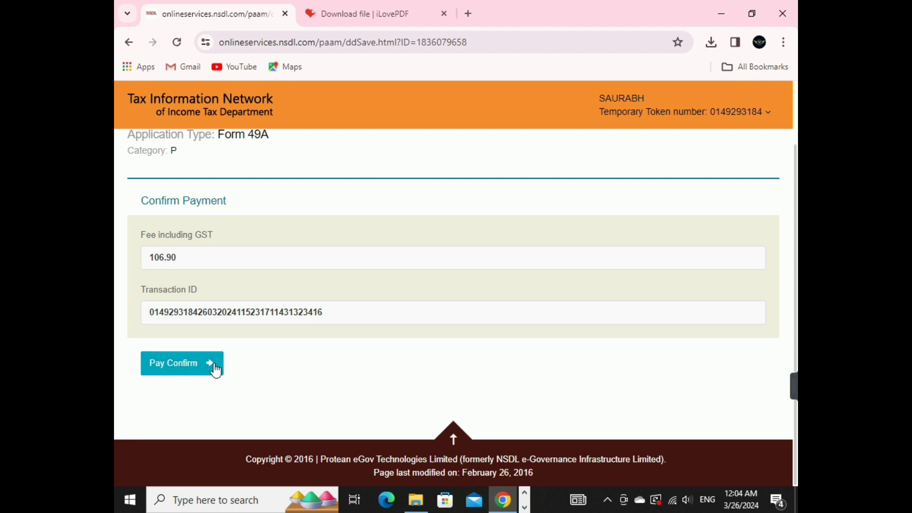
left_click(214, 365)
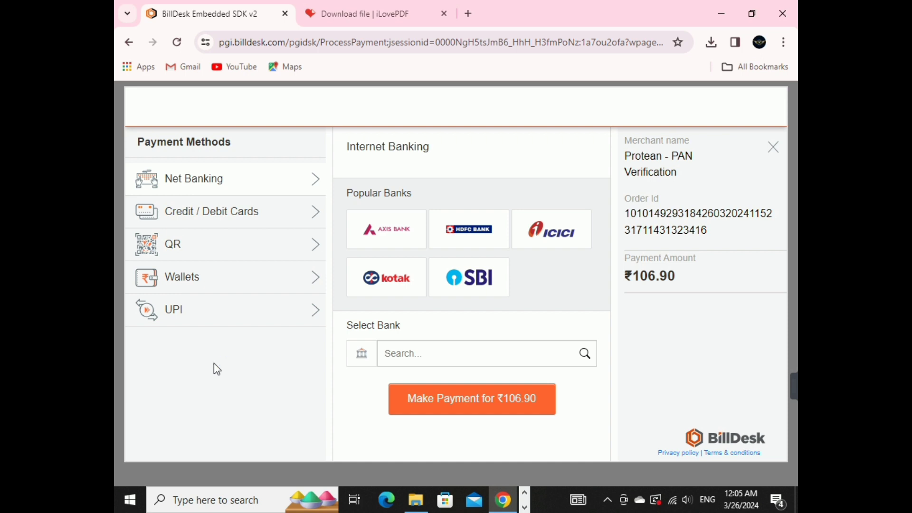
left_click(257, 245)
left_click(250, 309)
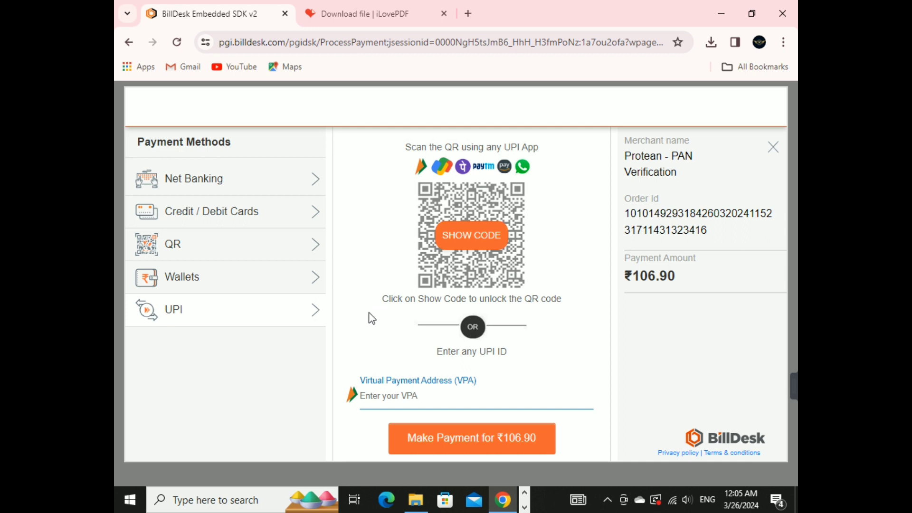
left_click(449, 246)
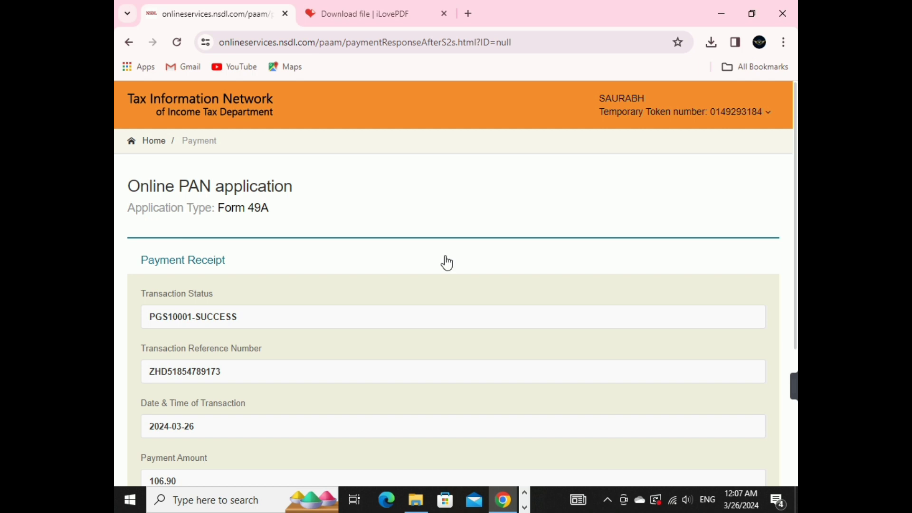
scroll(399, 344, "down", 4)
scroll(399, 340, "up", 1)
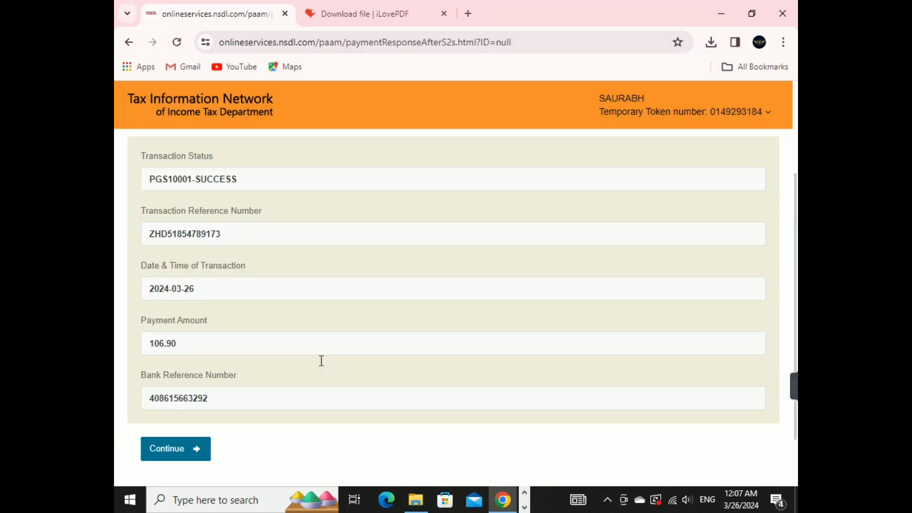
Step: Continue from the payment receipt, consent to using the Aadhaar details for e-signing the PAN application, and authenticate the Aadhaar
scroll(207, 452, "down", 1)
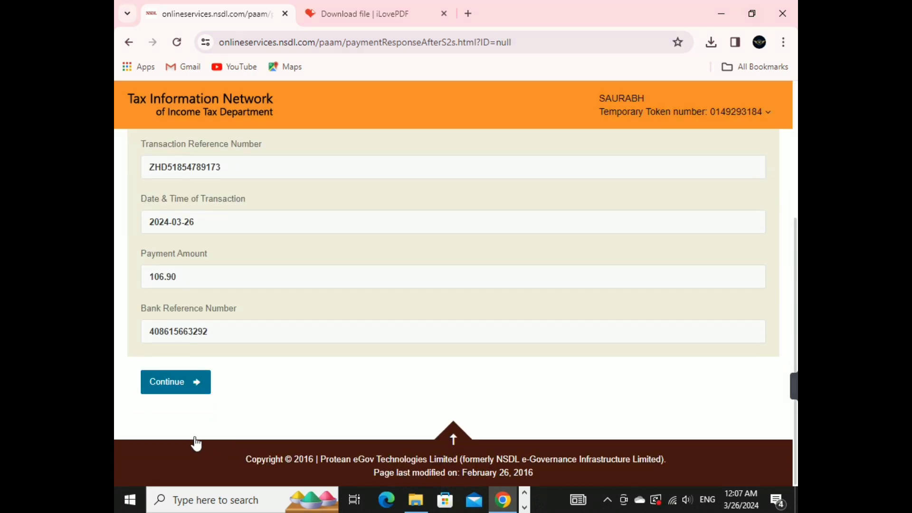
left_click(195, 377)
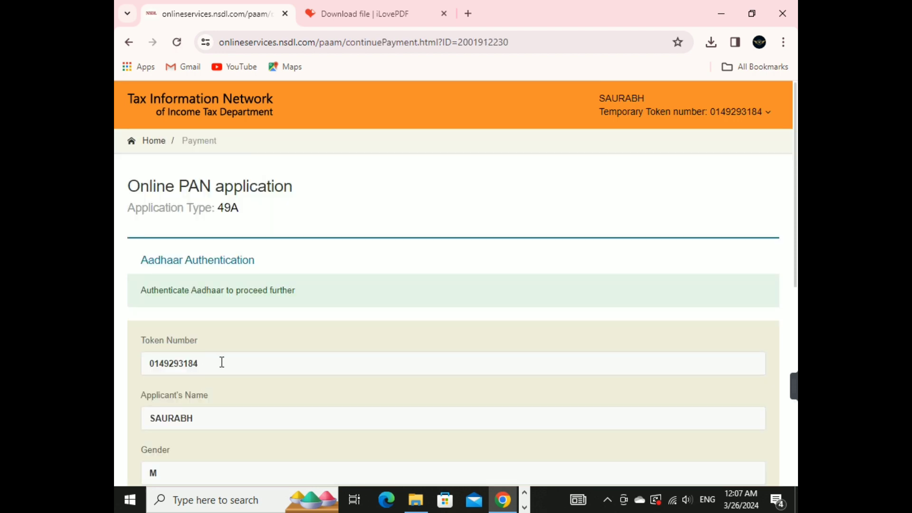
scroll(219, 363, "down", 5)
left_click(145, 348)
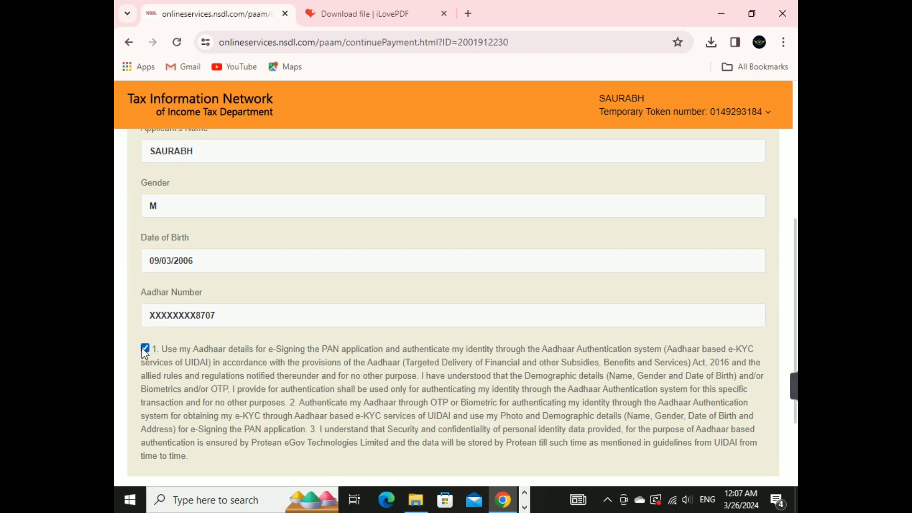
scroll(228, 368, "up", 3)
scroll(228, 368, "down", 5)
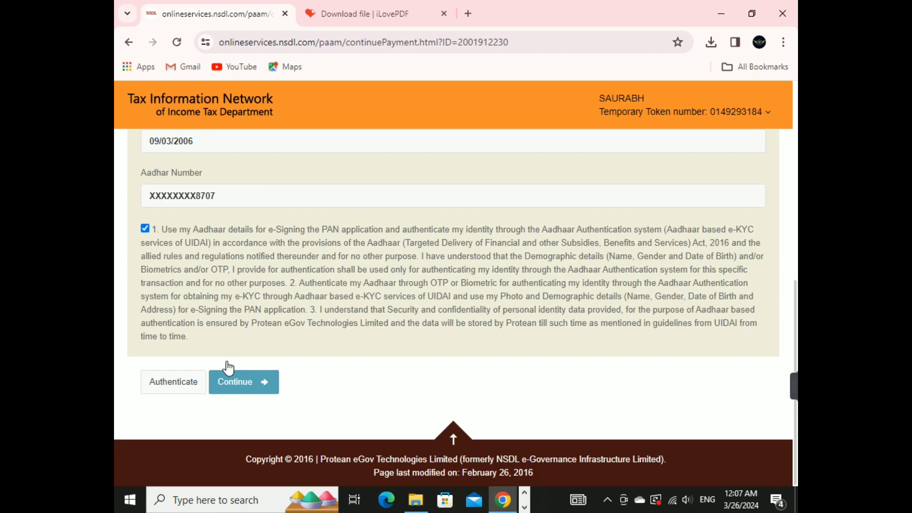
left_click(180, 384)
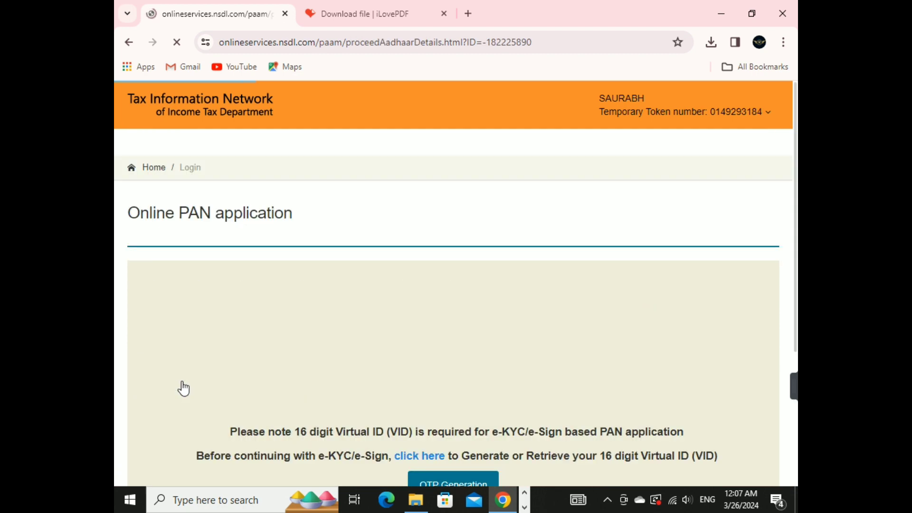
Step: Generate an Aadhaar OTP, enter the received code in the OTP verification form, and submit it
scroll(246, 387, "down", 3)
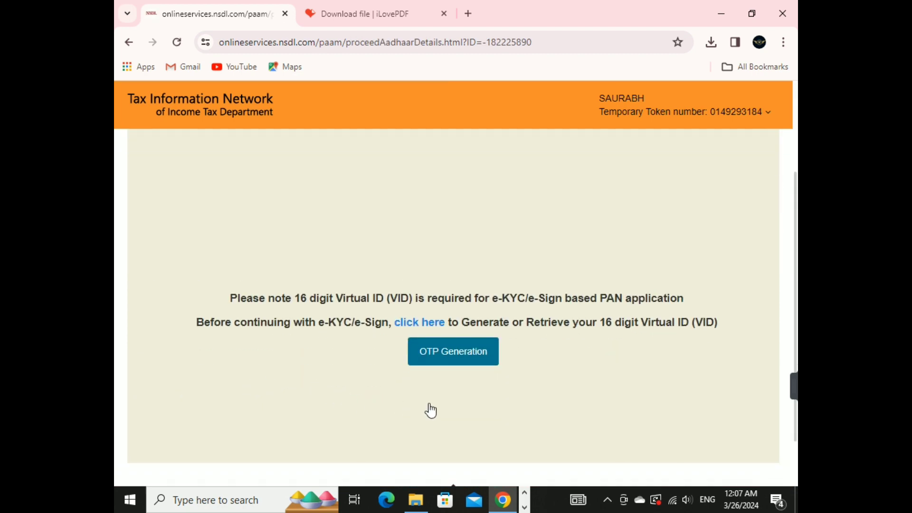
left_click(455, 366)
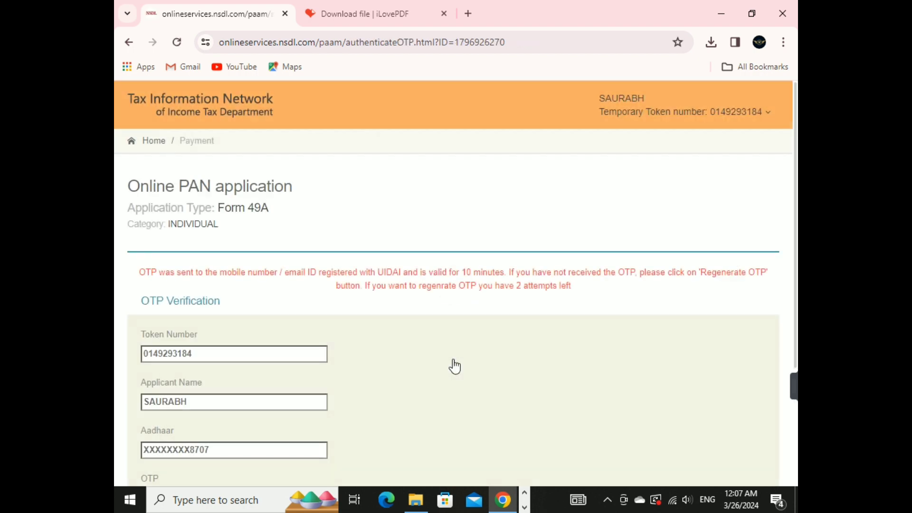
scroll(454, 366, "down", 3)
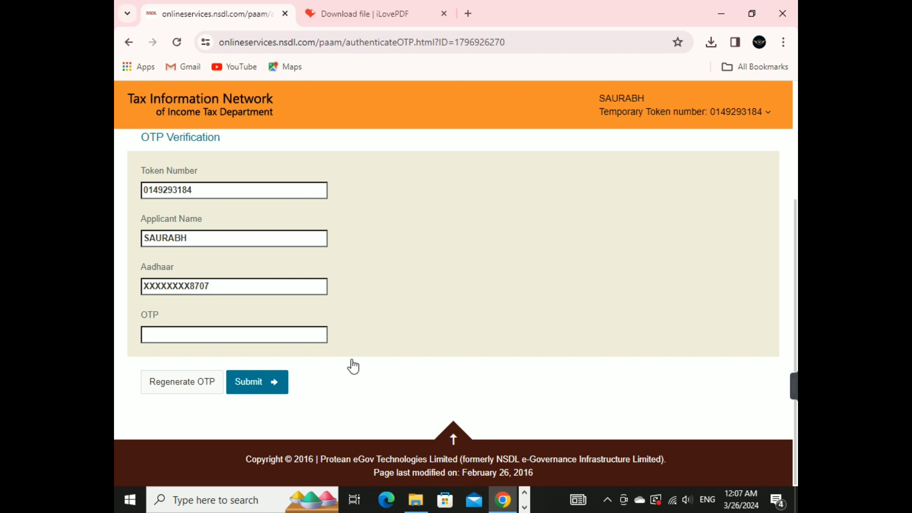
left_click(256, 339)
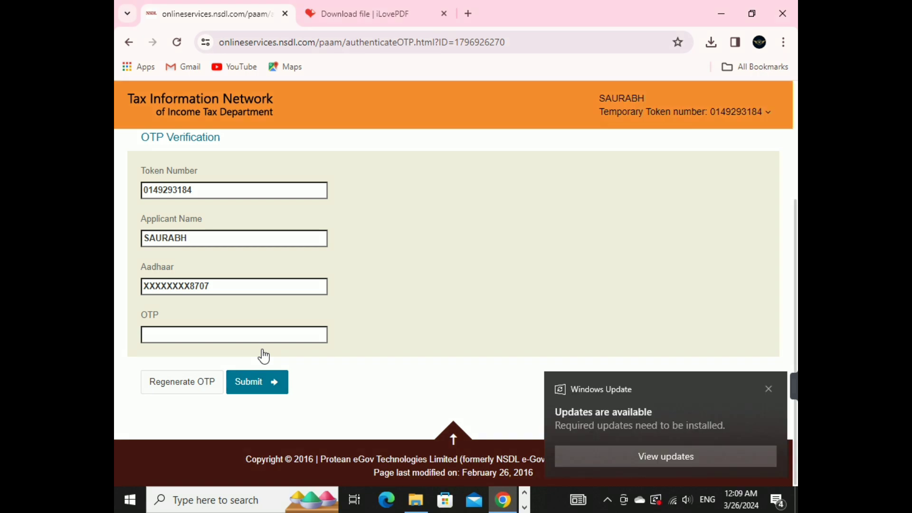
left_click(261, 386)
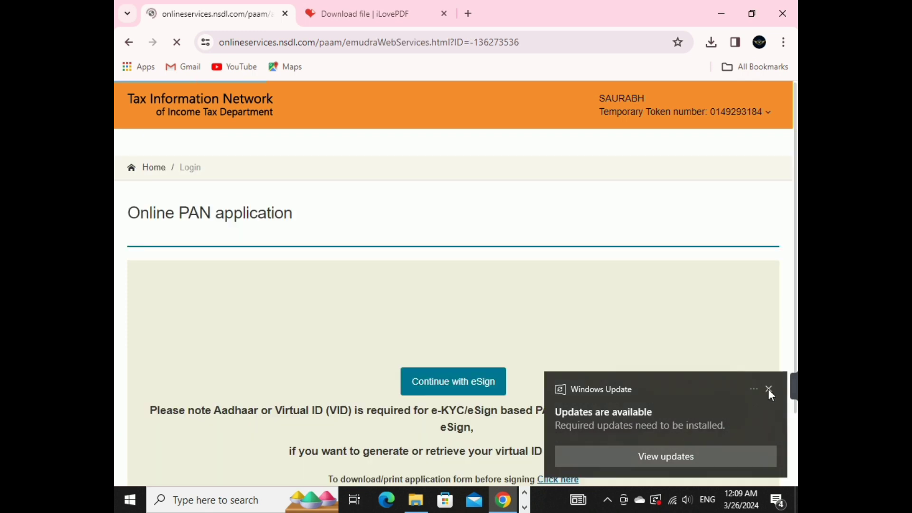
Step: Dismiss the Windows Update notification and continue the PAN application with eSign
left_click(769, 389)
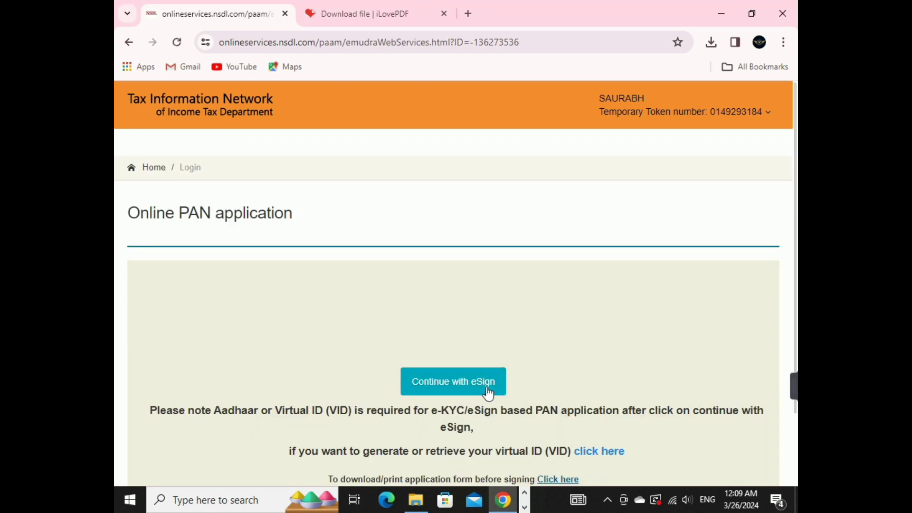
scroll(483, 387, "down", 2)
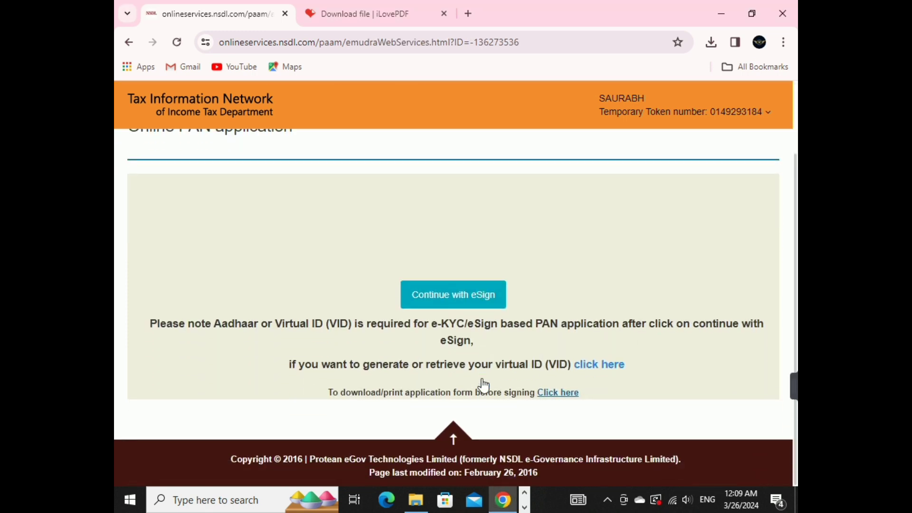
left_click(470, 311)
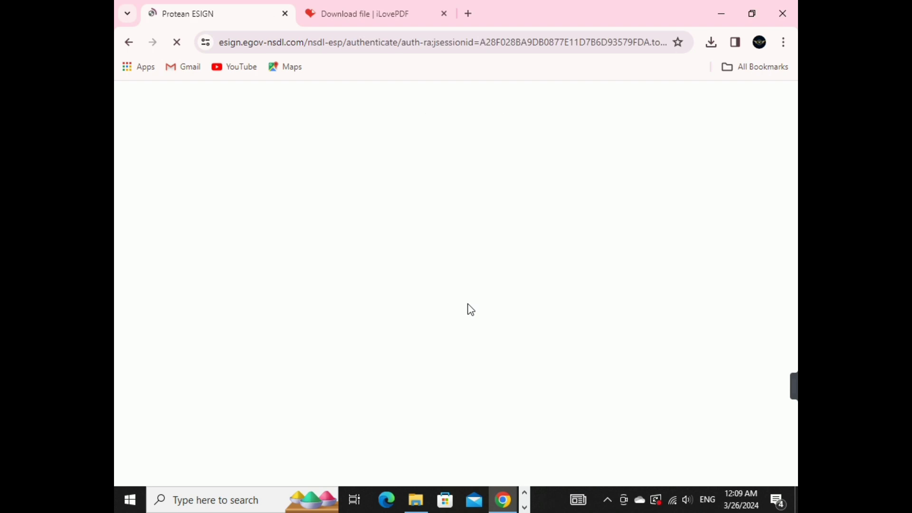
Step: Authorize Protean eGov Technologies to e-sign the application, enter the applicant's Aadhaar number, and send the OTP
left_click(449, 370)
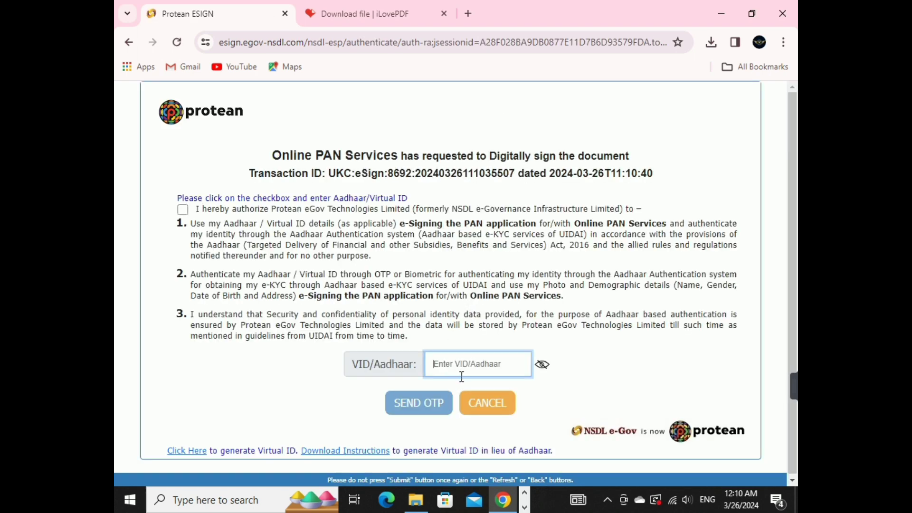
left_click(183, 211)
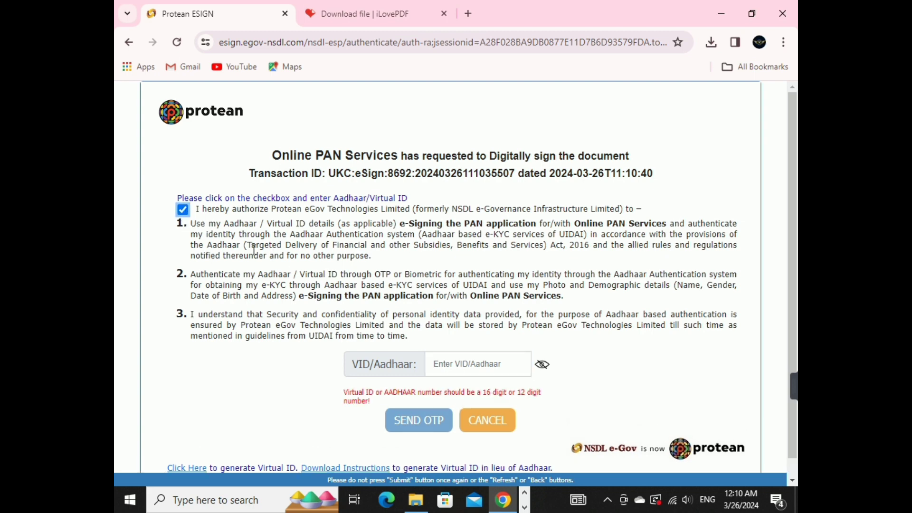
left_click(429, 364)
left_click(439, 373)
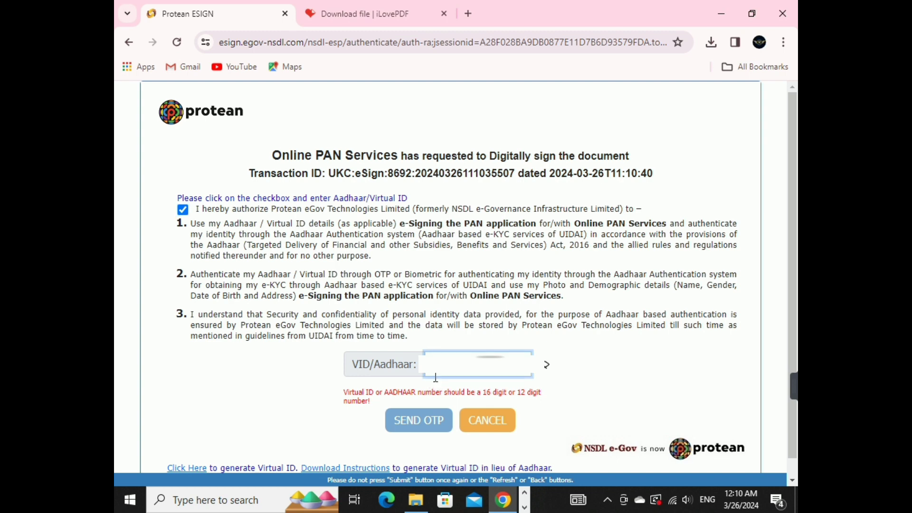
type("•")
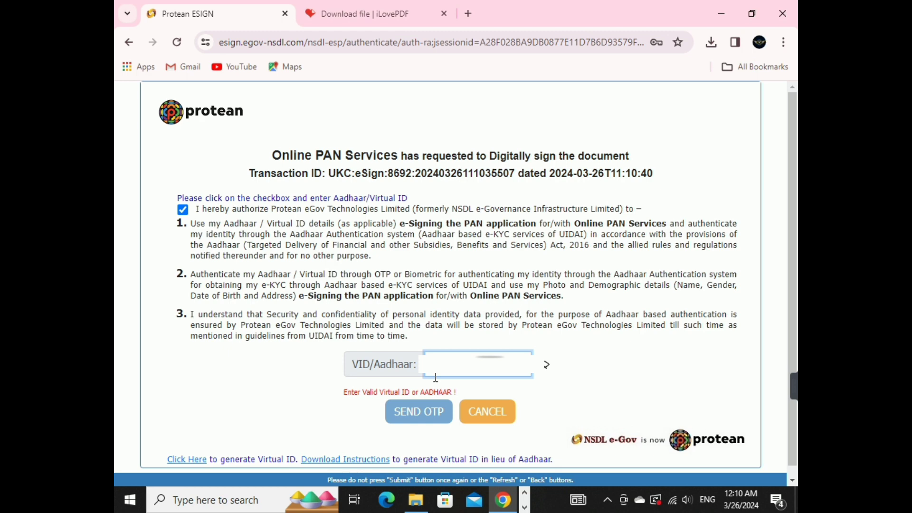
left_click(414, 411)
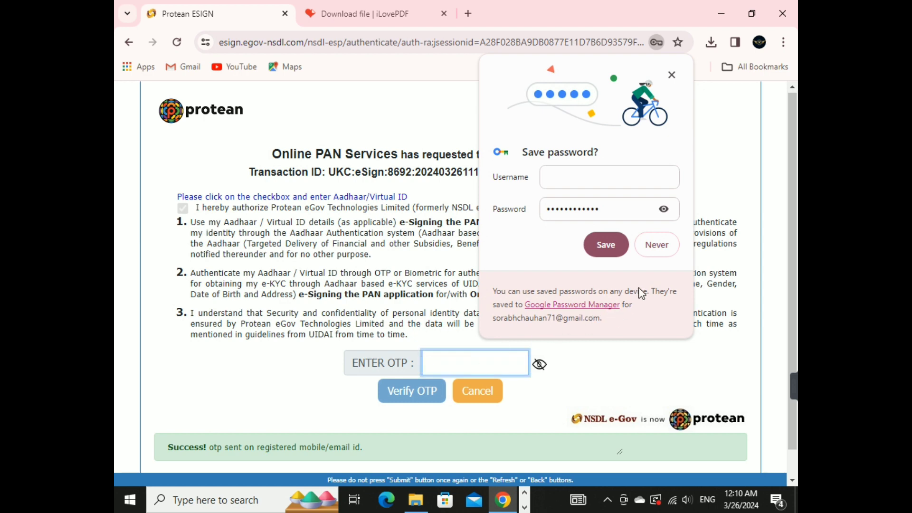
Step: Enter and verify the eSign OTP, declining the browser's offers to save the Aadhaar number and OTP as passwords
left_click(663, 246)
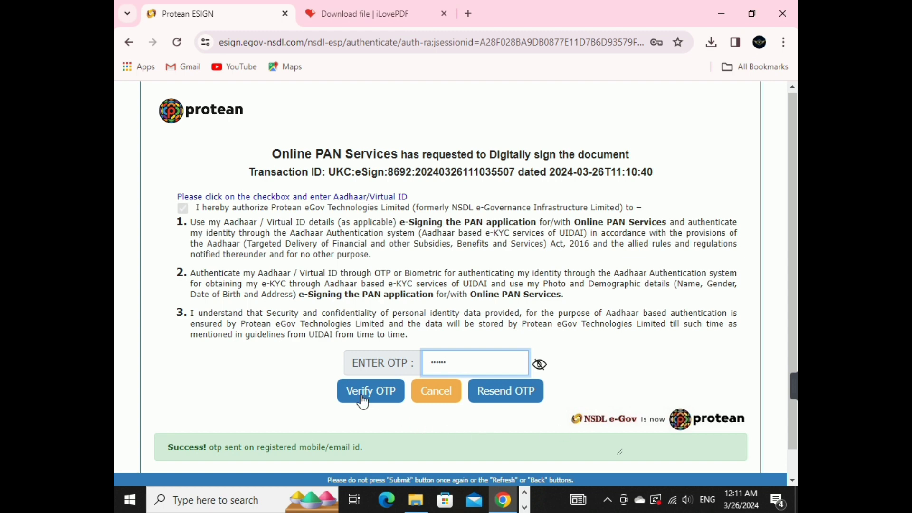
left_click(363, 401)
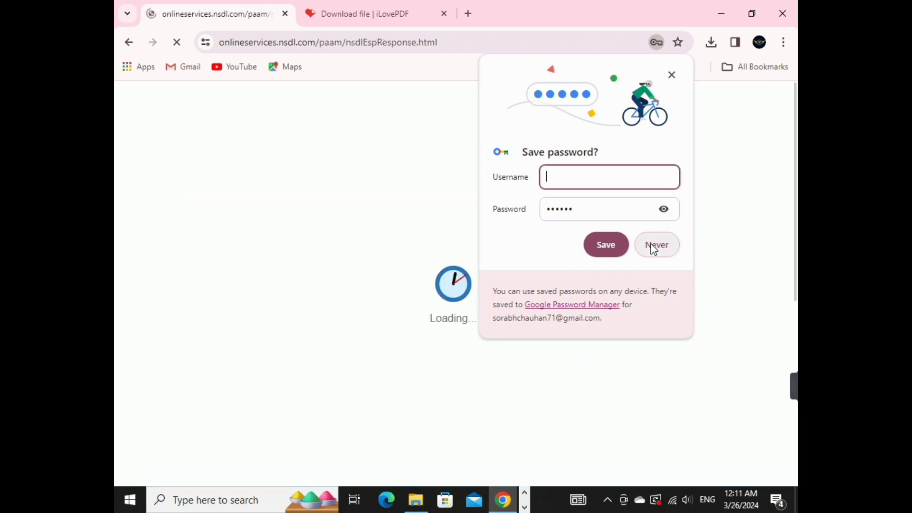
left_click(654, 248)
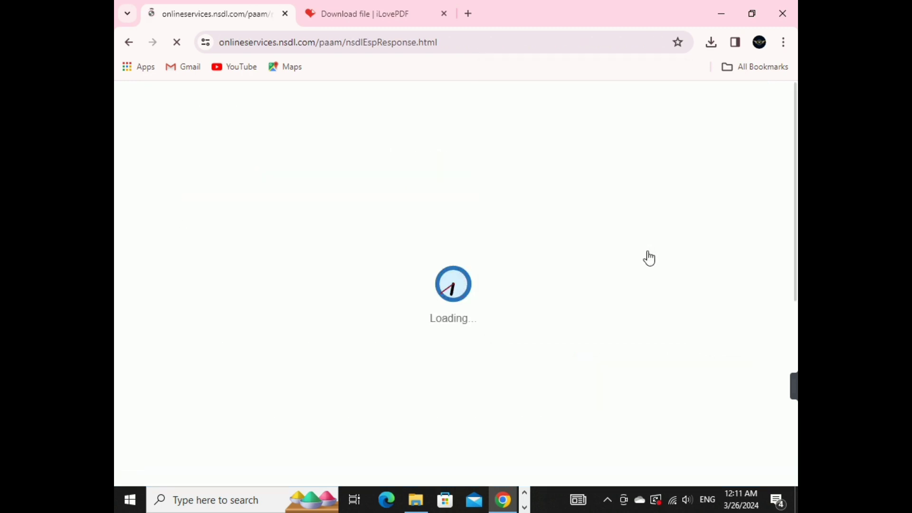